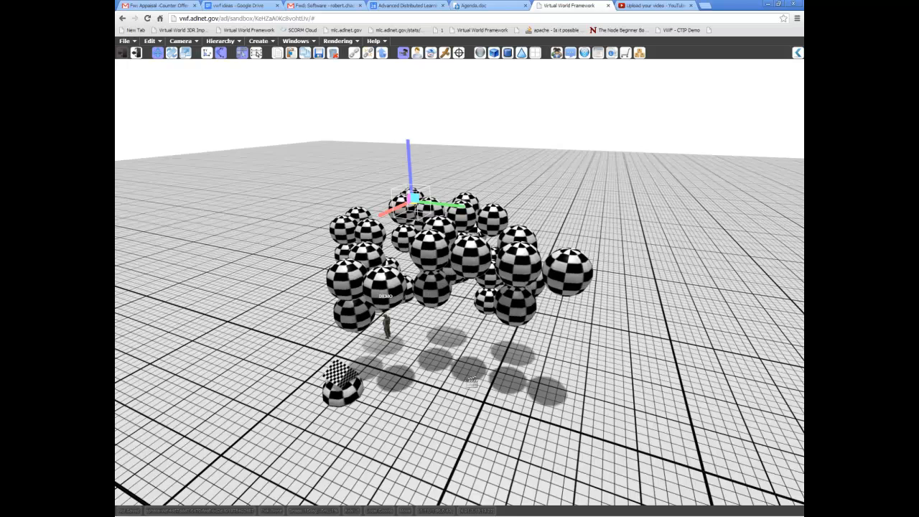
Delete the clustered checkered spheres by selecting and removing them in groups
middle_click_drag(478, 230, 566, 252)
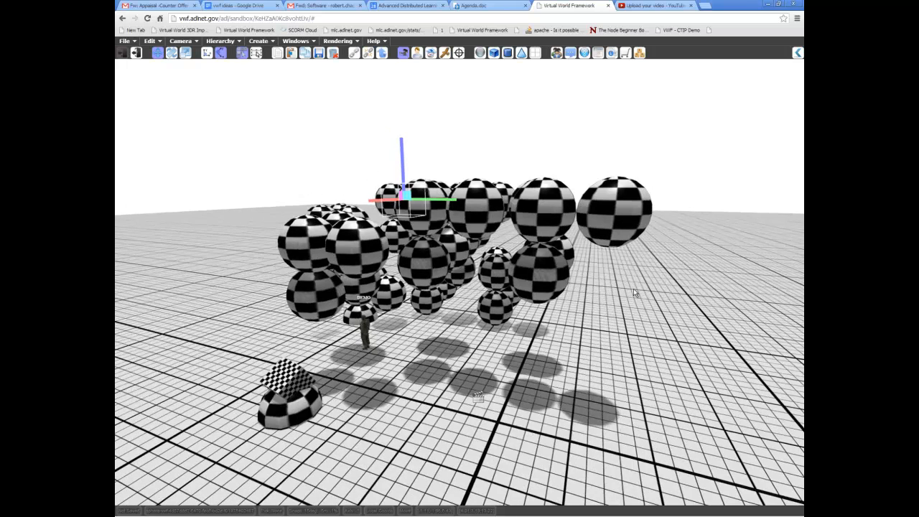
middle_click_drag(545, 312, 671, 296)
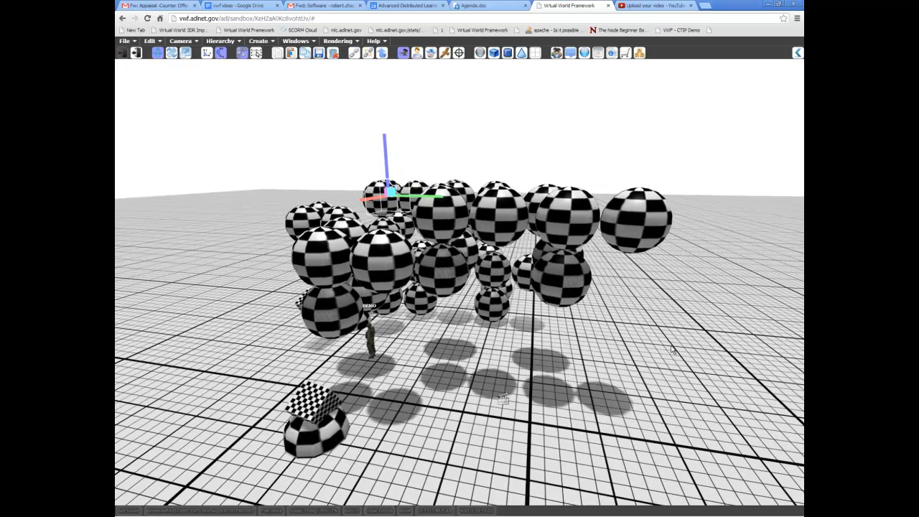
left_click_drag(693, 326, 470, 129)
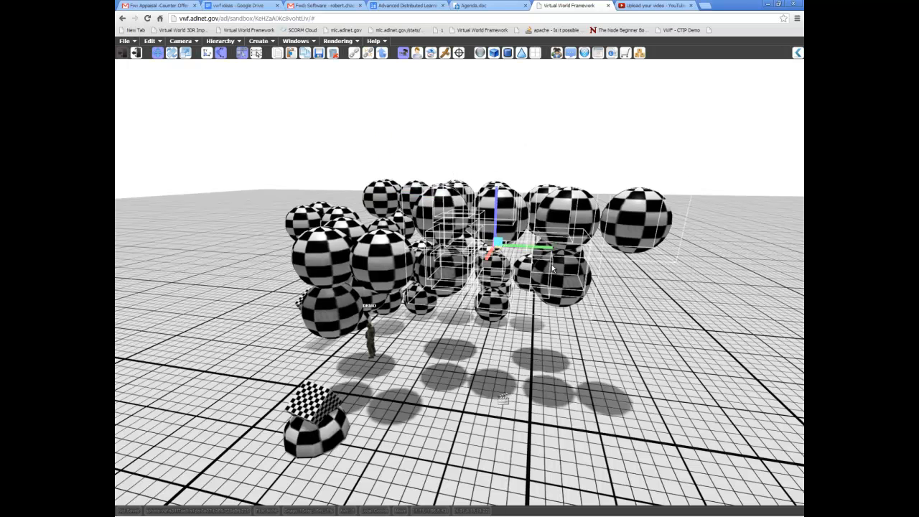
key("Delete")
middle_click_drag(552, 266, 488, 265)
left_click_drag(440, 181, 530, 316)
key("Delete")
left_click_drag(280, 188, 446, 227)
key("Delete")
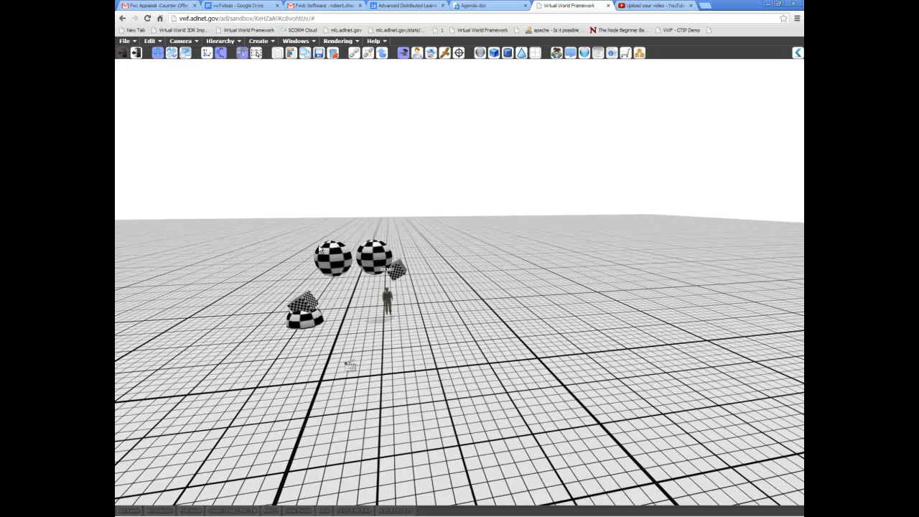
Delete the remaining checkered spheres and cubes around the avatar one by one
left_click(380, 255)
key("Delete")
left_click(334, 259)
key("Delete")
left_click(393, 267)
key("Delete")
left_click(292, 310)
key("Delete")
Create two spheres side by side on the empty grid
middle_click_drag(440, 339, 499, 328)
scroll(499, 328, "up", 3)
scroll(501, 300, "up", 2)
scroll(501, 300, "down", 3)
middle_click_drag(492, 301, 453, 294)
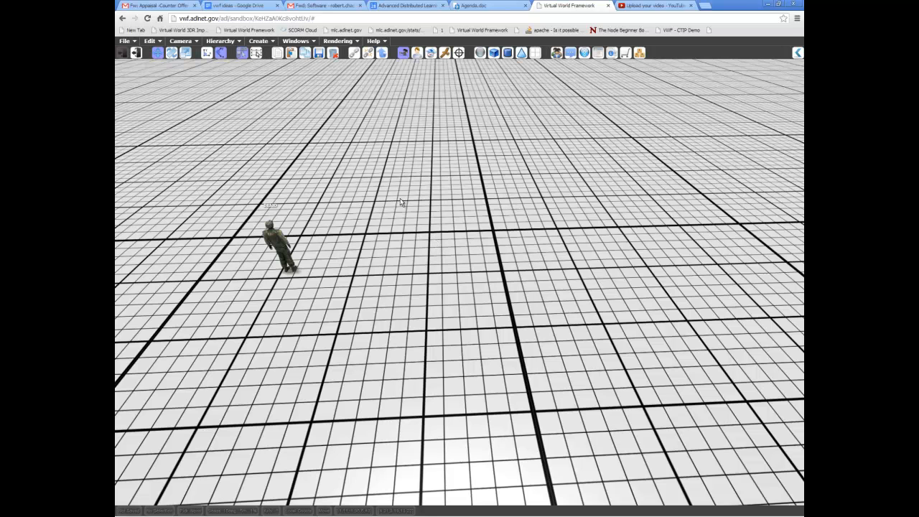
scroll(391, 260, "down", 1)
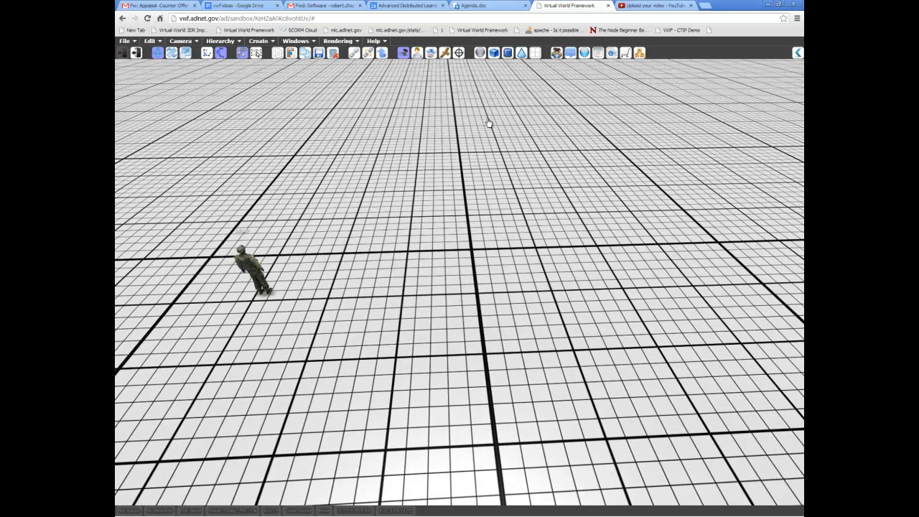
left_click(480, 54)
middle_click_drag(498, 230, 492, 230)
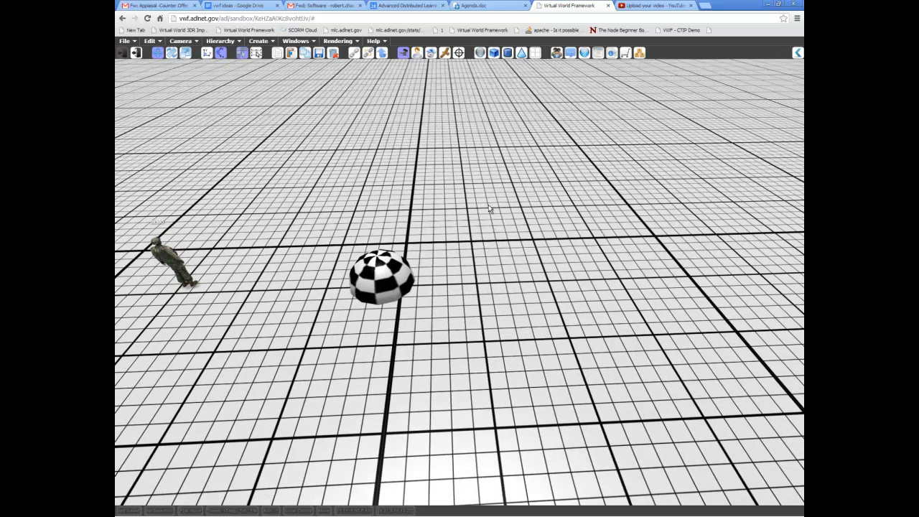
left_click(480, 54)
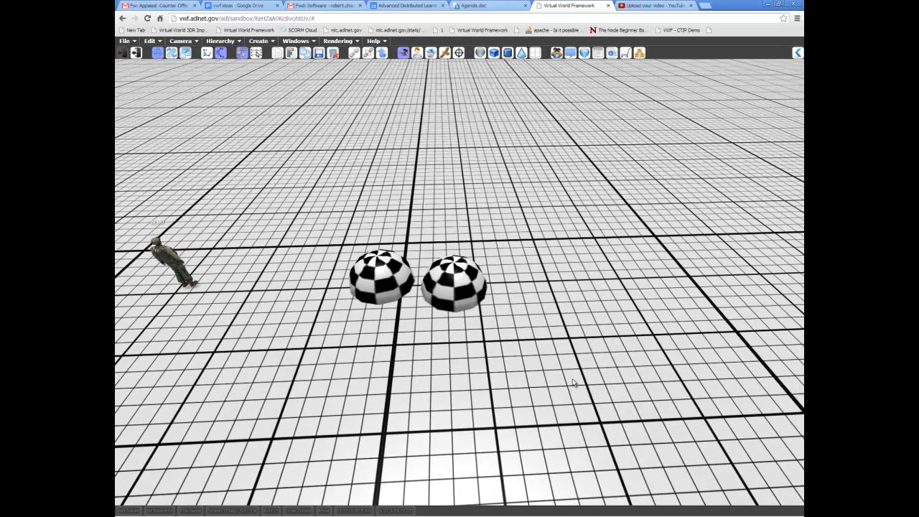
Raise the second sphere so it floats just above the ground beside the first one
left_click(461, 287)
left_click_drag(453, 258, 448, 171)
middle_click_drag(533, 331, 540, 302)
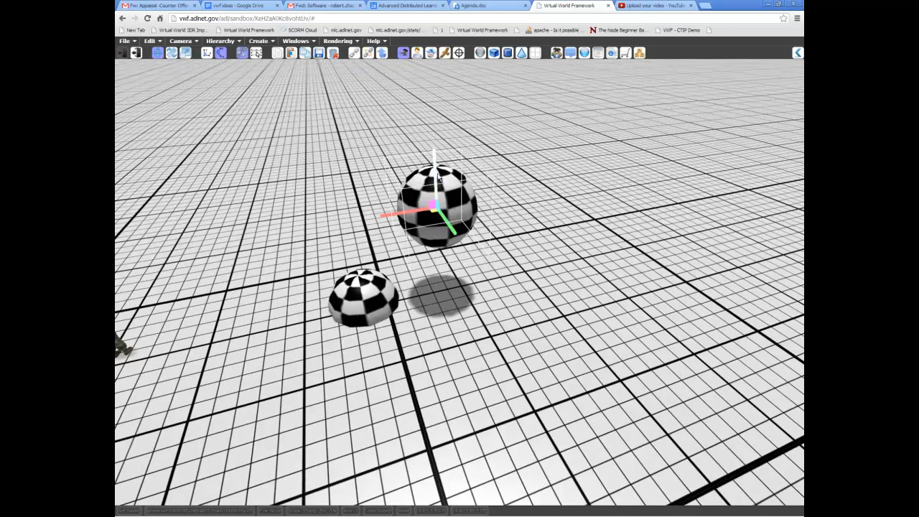
left_click_drag(435, 176, 436, 201)
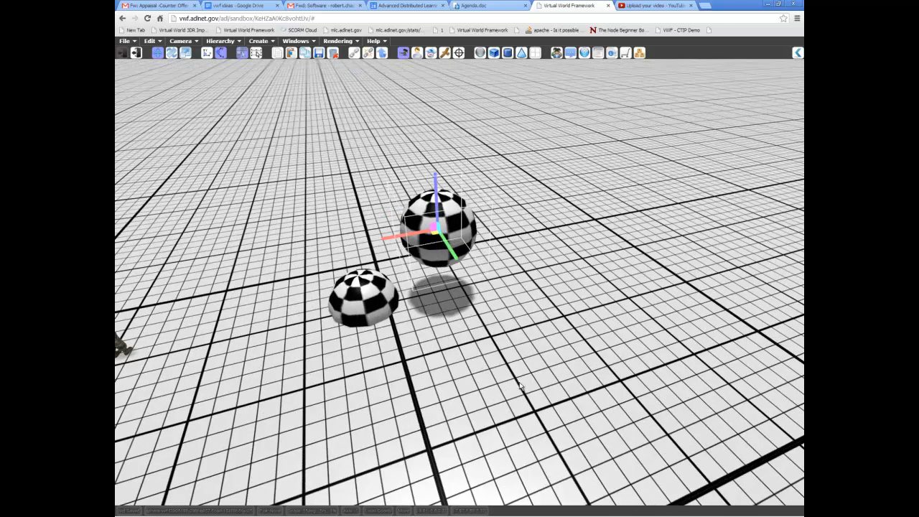
Move the ground sphere along its red axis, slightly away from the raised sphere
left_click(364, 297)
left_click_drag(327, 309, 304, 310)
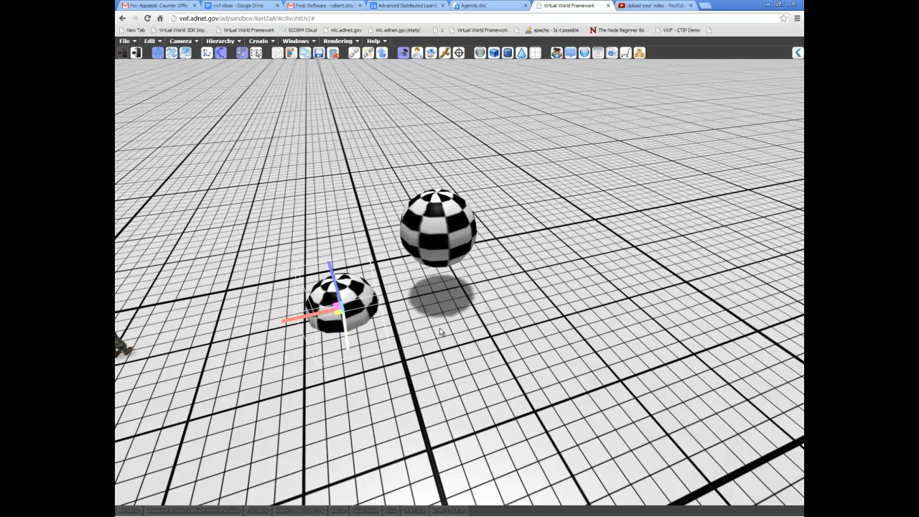
middle_click_drag(445, 262, 234, 299)
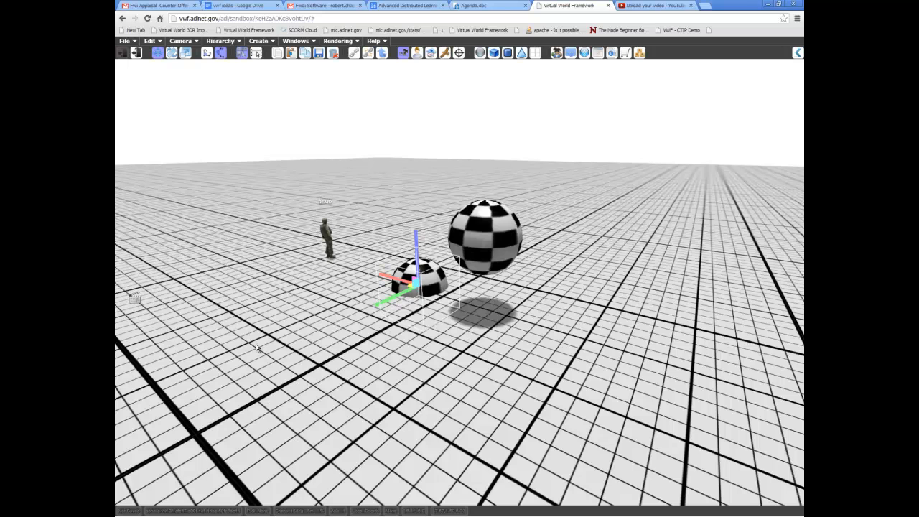
middle_click_drag(495, 331, 523, 337)
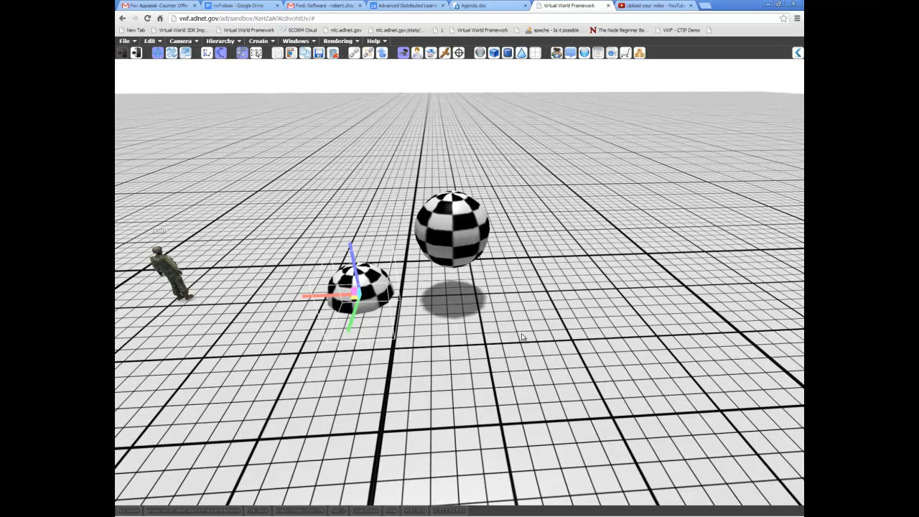
Link the raised sphere to the ground sphere as its parent, and shift the raised sphere along its green axis
left_click(428, 249)
left_click(367, 298)
left_click(465, 277)
middle_click_drag(423, 349, 432, 352)
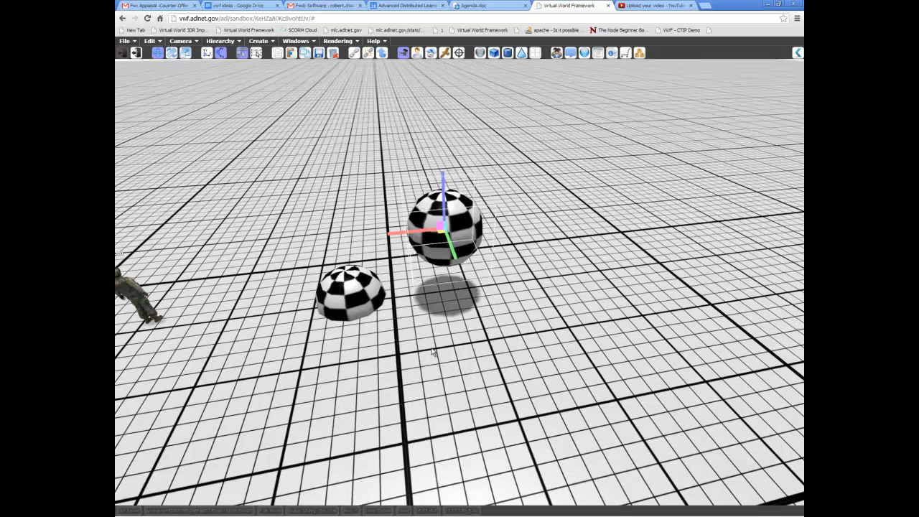
middle_click_drag(527, 247, 554, 274)
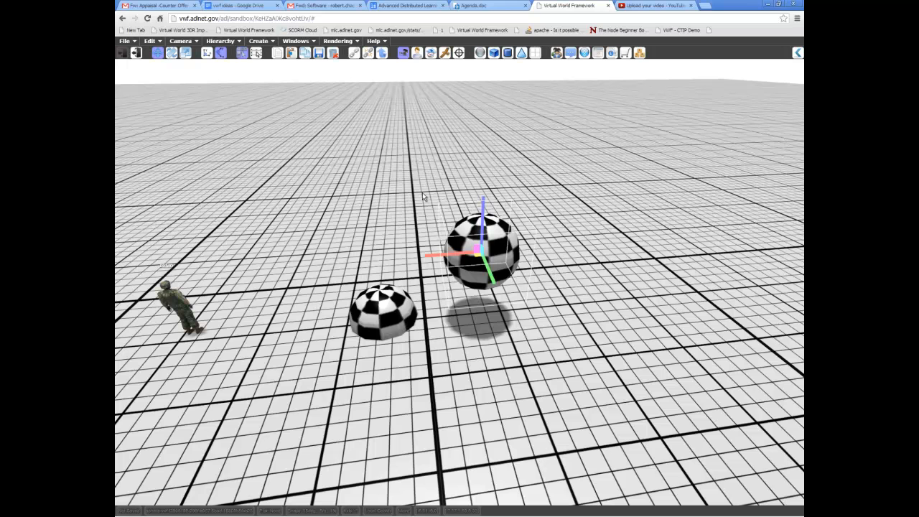
left_click(355, 54)
left_click(389, 307)
left_click_drag(492, 278, 485, 250)
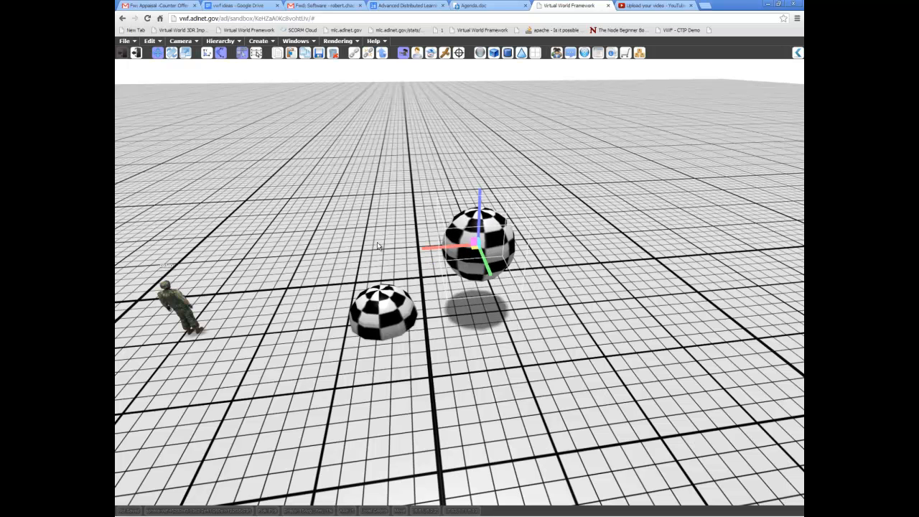
Move the parent sphere on the ground a short distance along its green axis, carrying the linked sphere with it
left_click(389, 310)
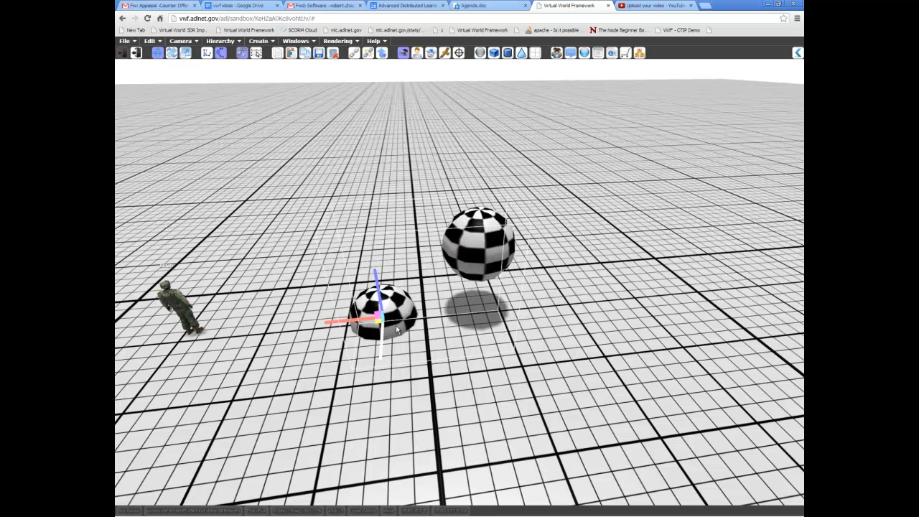
middle_click_drag(387, 334, 418, 327)
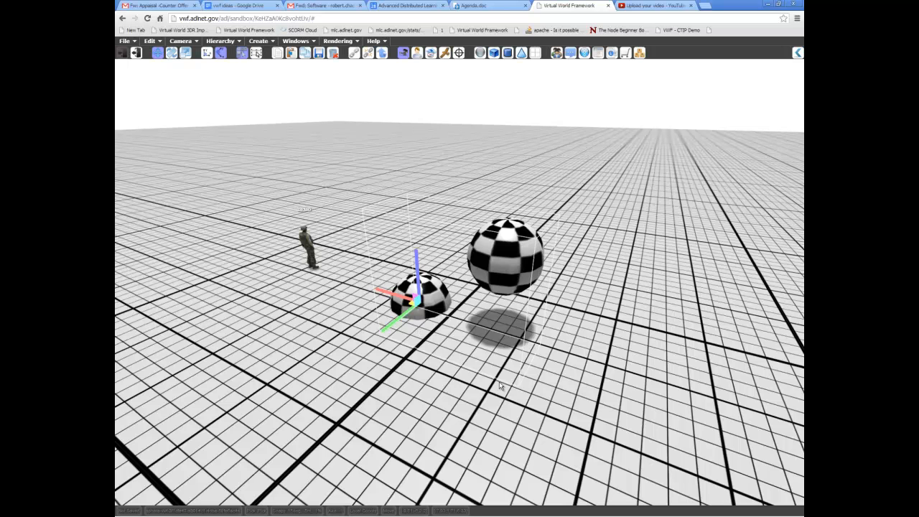
middle_click_drag(500, 385, 502, 327)
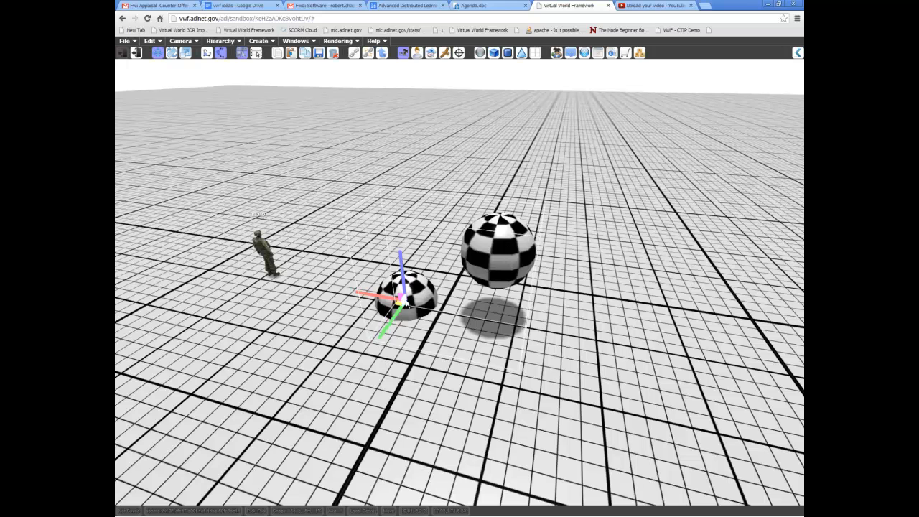
middle_click_drag(408, 359, 468, 366)
middle_click_drag(401, 351, 388, 327)
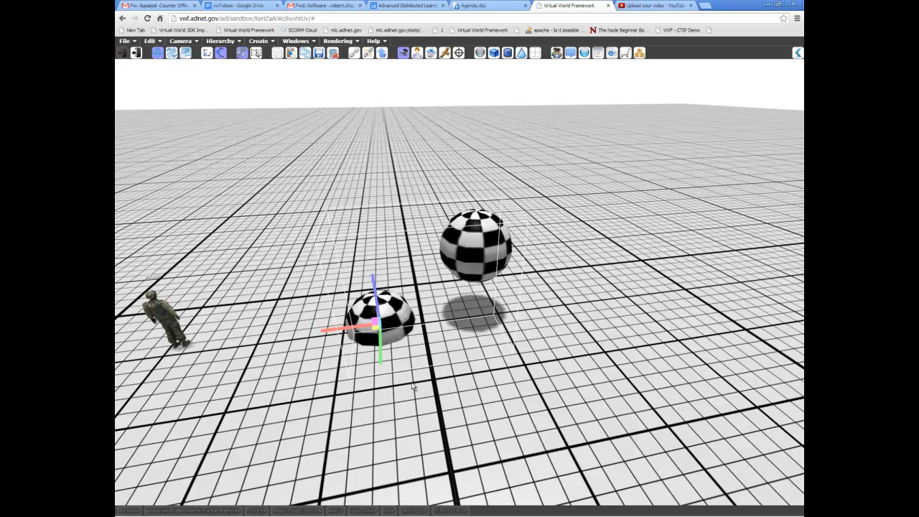
middle_click_drag(510, 309, 544, 288, "shift")
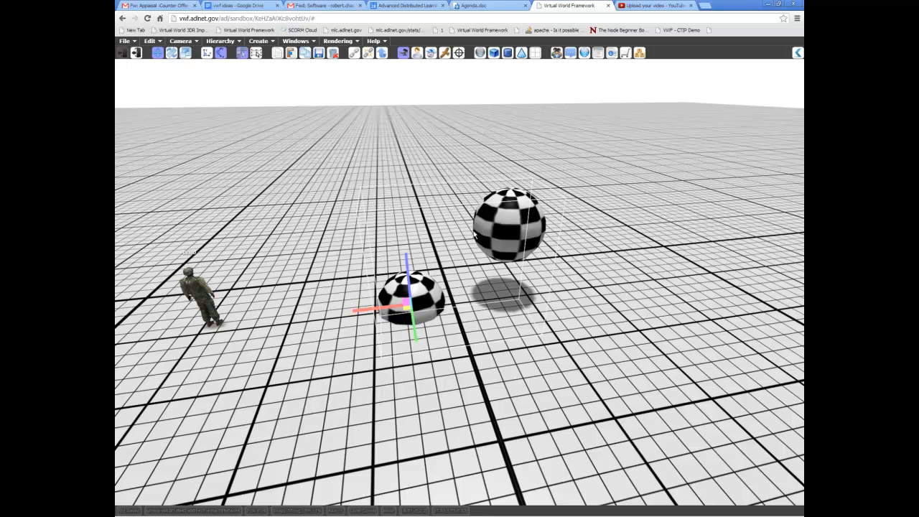
right_click(500, 210)
left_click(439, 306)
middle_click_drag(455, 347, 418, 347)
mouse_move(417, 341)
left_mouse_down()
mouse_move(432, 348)
mouse_move(451, 402)
mouse_move(400, 319)
mouse_move(437, 358)
mouse_move(419, 328)
left_mouse_up()
Rotate the parent sphere on the ground together with its linked child sphere
middle_click_drag(488, 372, 461, 359)
key("e")
left_click_drag(423, 286, 440, 304)
Create a cube on the grid beside the two spheres
middle_click_drag(540, 400, 506, 388)
left_click(494, 53)
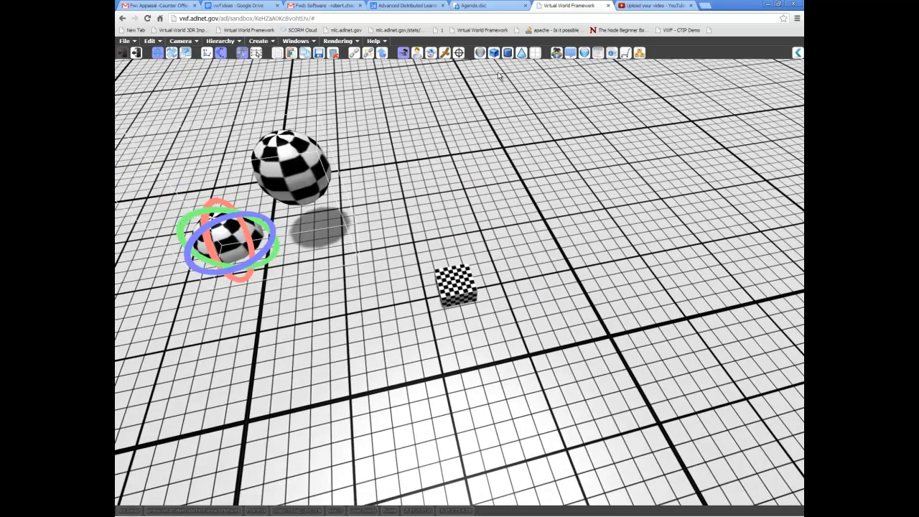
middle_click_drag(552, 359, 540, 340)
Lift the cube off the ground and position it above the raised sphere
key("space")
middle_click_drag(432, 428, 500, 376)
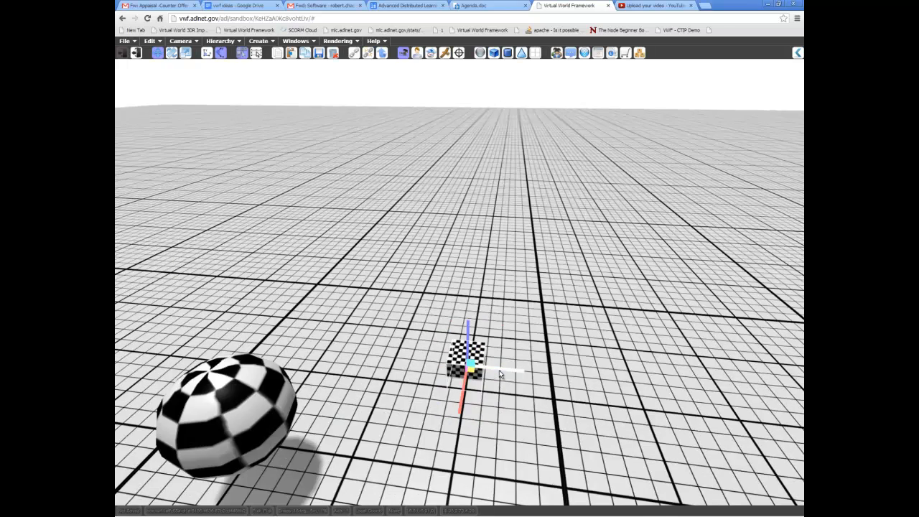
middle_click_drag(497, 288, 442, 293)
left_click_drag(461, 368, 307, 178)
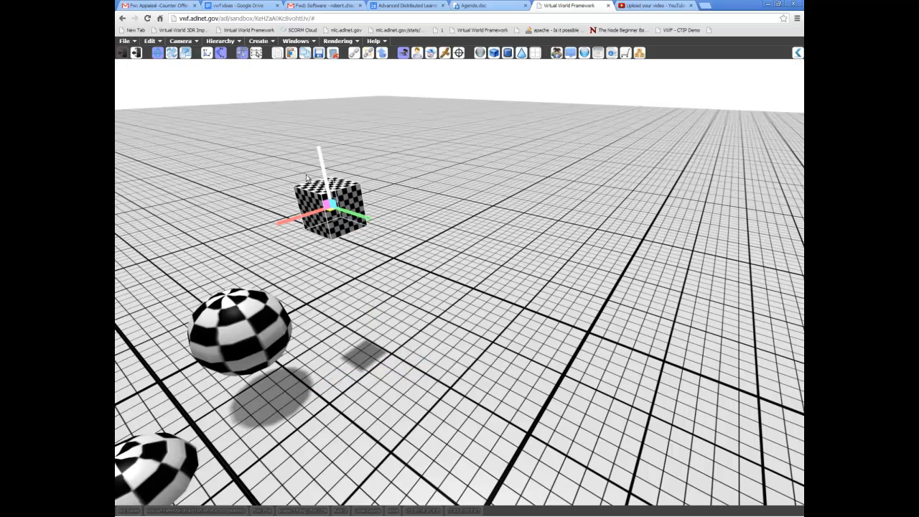
left_click_drag(307, 214, 174, 285)
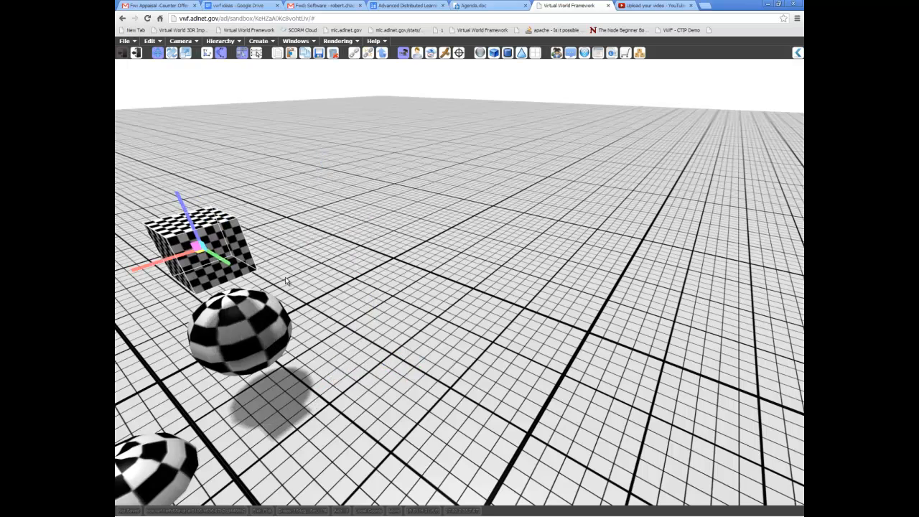
Link the cube to the raised sphere as its parent
middle_click_drag(286, 280, 277, 271)
middle_click_drag(410, 272, 352, 235)
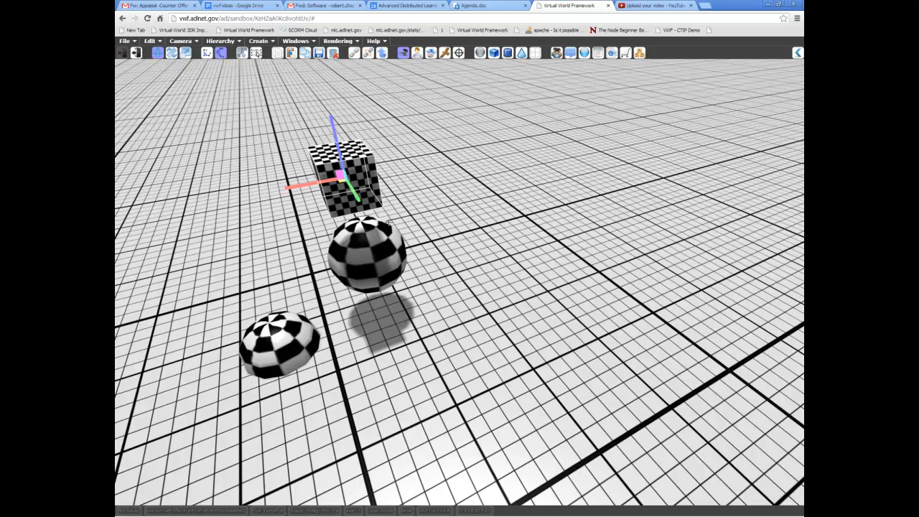
left_click(385, 238)
Rotate the ground sphere so the whole linked chain of raised sphere and cube turns with it
left_click(293, 338)
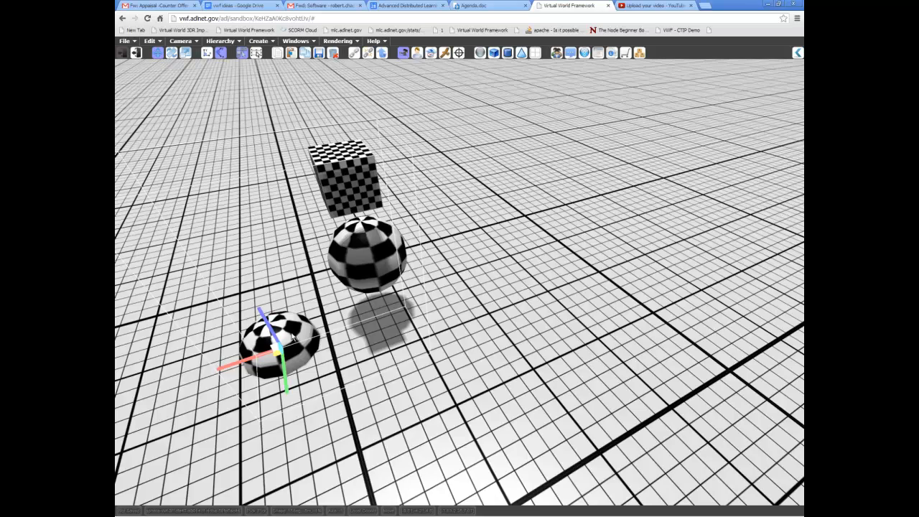
mouse_move(346, 358)
middle_mouse_down()
mouse_move(294, 293)
mouse_move(347, 340)
middle_mouse_up()
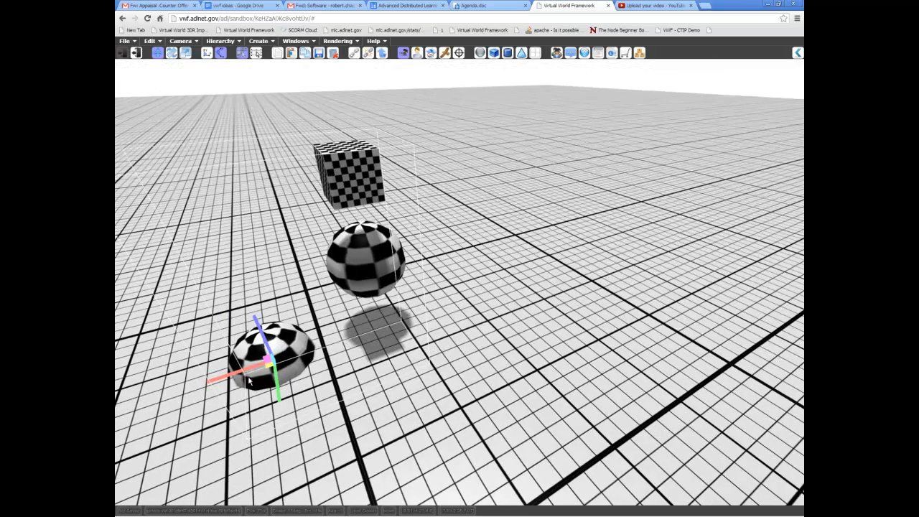
key("e")
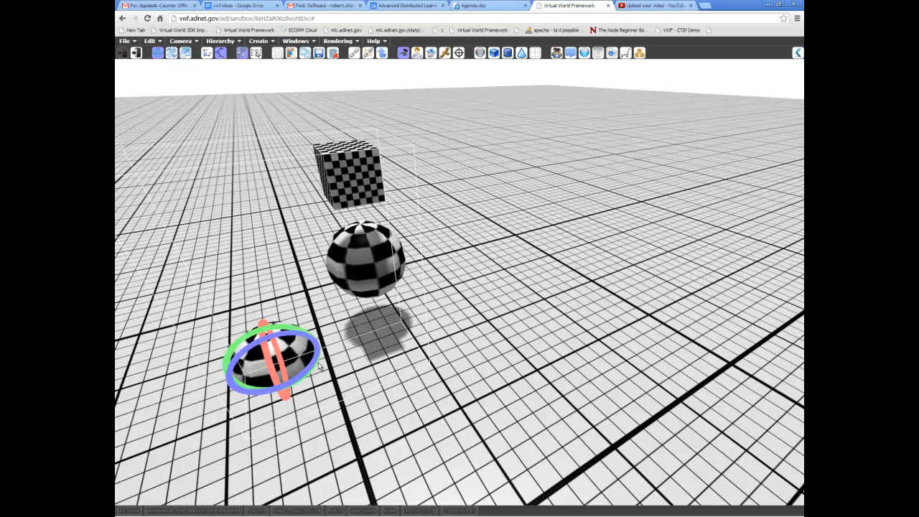
left_click_drag(314, 362, 355, 317)
Rotate the raised sphere so that only its linked cube swings around with it
left_click(377, 267)
middle_click_drag(376, 267, 219, 271)
left_click_drag(364, 221, 361, 182)
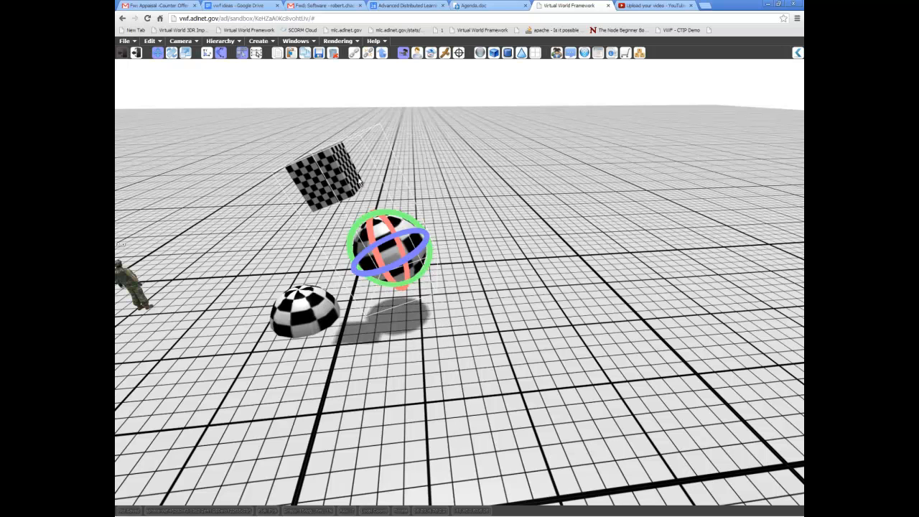
Rotate the cube on its own, then rotate the raised sphere to swing the cube to its other side
left_click(325, 175)
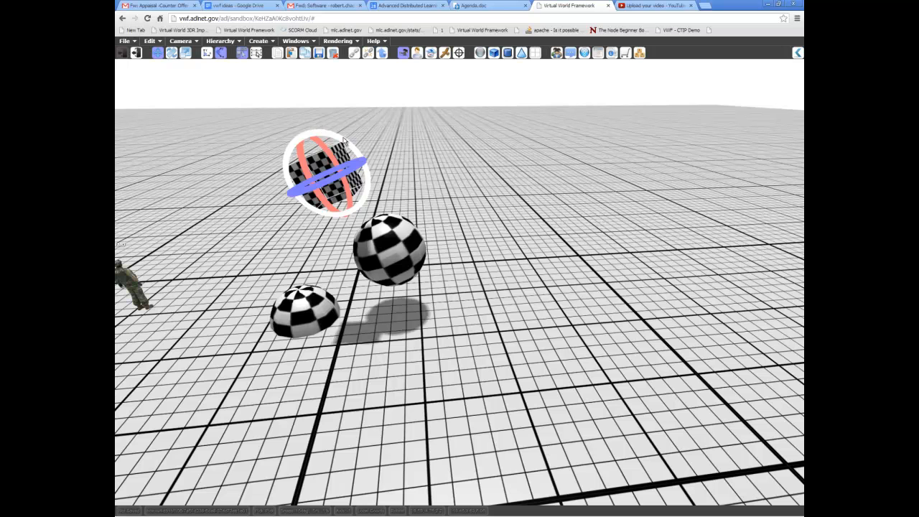
left_click_drag(344, 141, 431, 260)
left_click(396, 232)
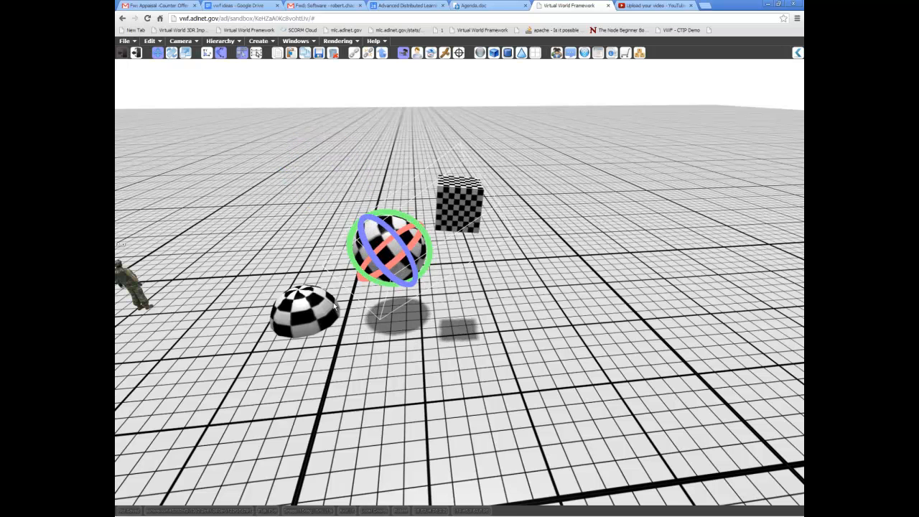
Rotate the ground sphere slightly, then rotate the raised sphere around several axes with its linked cube
left_click(333, 302)
mouse_move(348, 315)
left_mouse_down()
mouse_move(330, 322)
mouse_move(340, 298)
mouse_move(322, 288)
mouse_move(343, 314)
mouse_move(327, 327)
mouse_move(343, 310)
left_mouse_up()
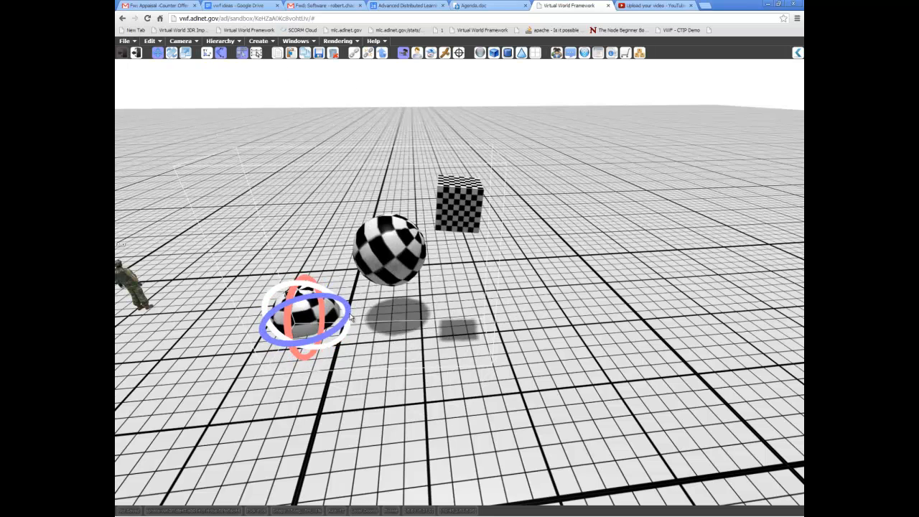
left_click(390, 246)
scroll(424, 311, "up", 2)
left_click_drag(414, 224, 376, 282)
middle_click_drag(377, 282, 422, 251)
mouse_move(377, 253)
left_mouse_down()
mouse_move(345, 254)
mouse_move(383, 258)
left_mouse_up()
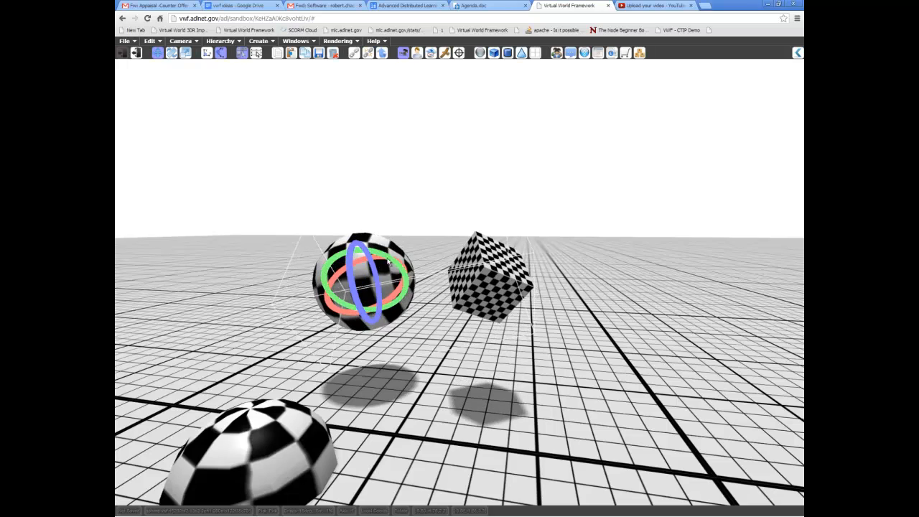
Select the cube and then the raised sphere to inspect their linked arrangement from another angle
left_click(477, 294)
right_click(555, 340)
left_click(387, 283)
middle_click_drag(417, 285, 392, 329)
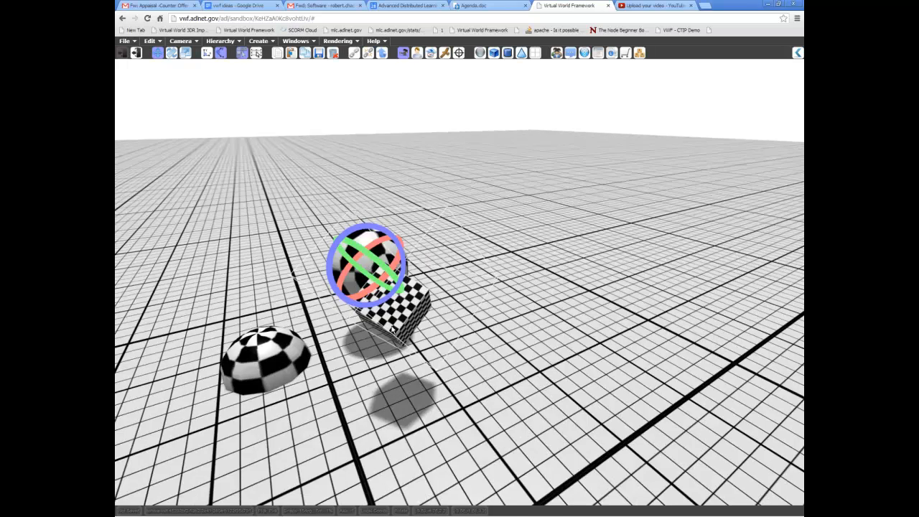
Select the cube, step up the hierarchy to its parent sphere and the ground sphere, and examine their arrangement
middle_click_drag(280, 148, 292, 304)
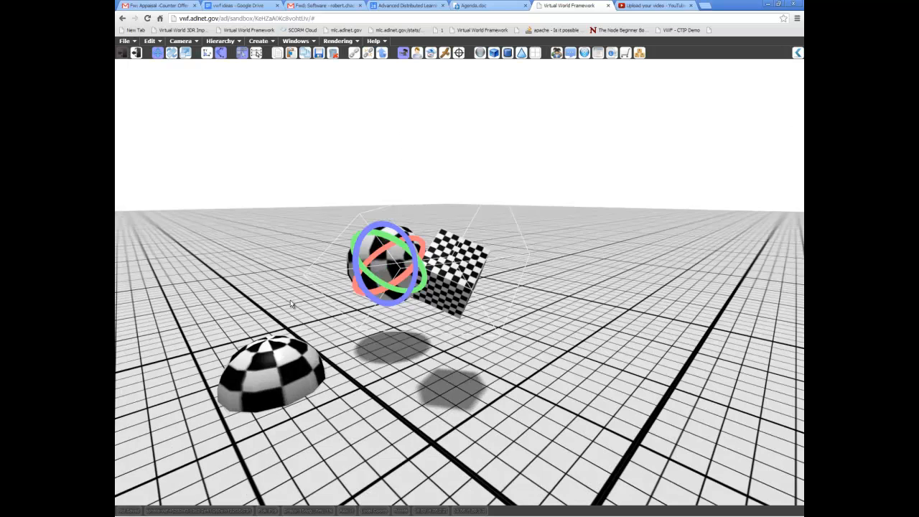
left_click(448, 279)
left_click(382, 53)
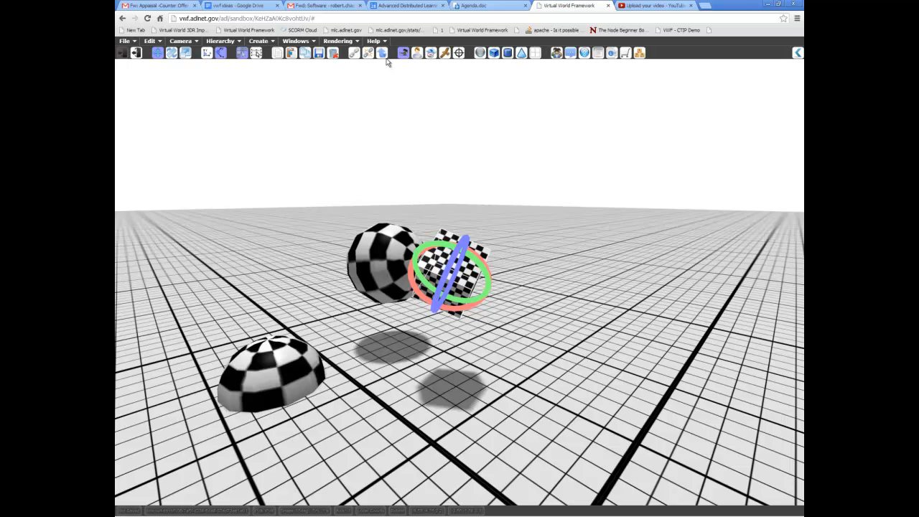
left_click(385, 56)
middle_click_drag(410, 306, 442, 320)
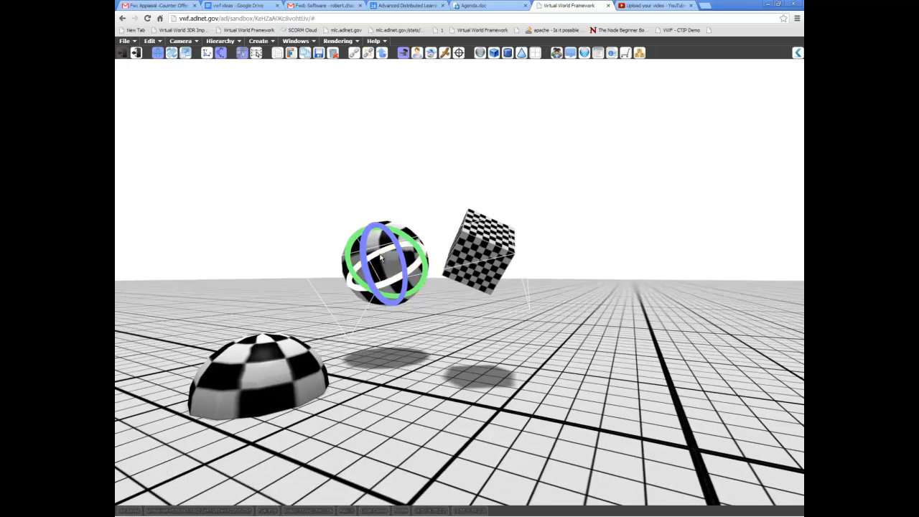
middle_click_drag(380, 257, 376, 352)
left_click(384, 56)
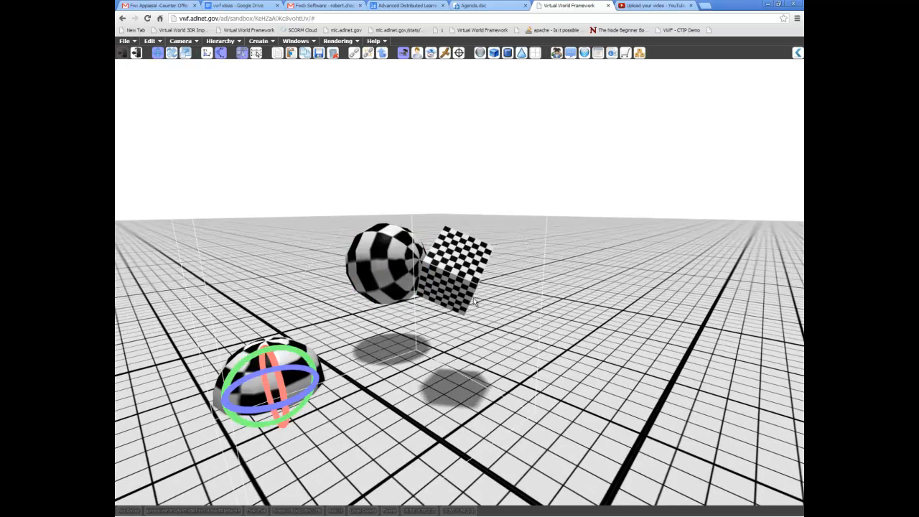
middle_click_drag(344, 306, 280, 337)
middle_click_drag(391, 362, 324, 317)
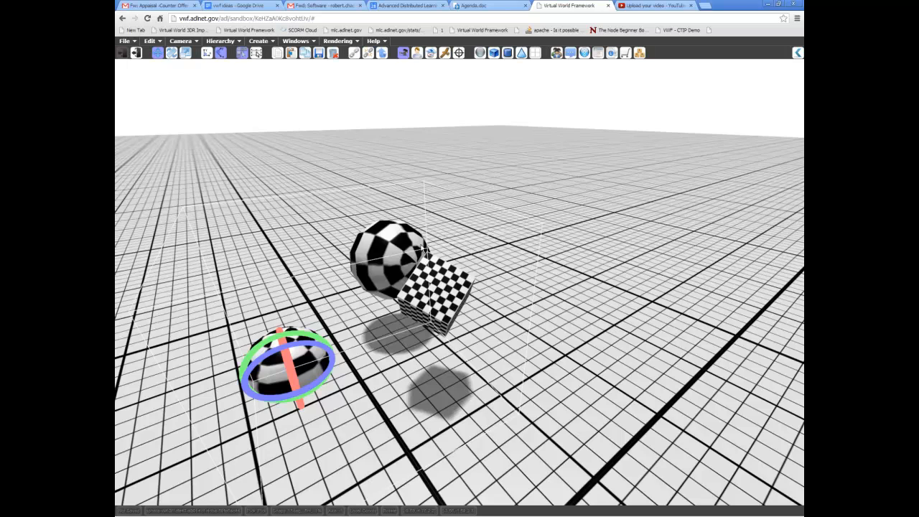
middle_click_drag(361, 350, 399, 373)
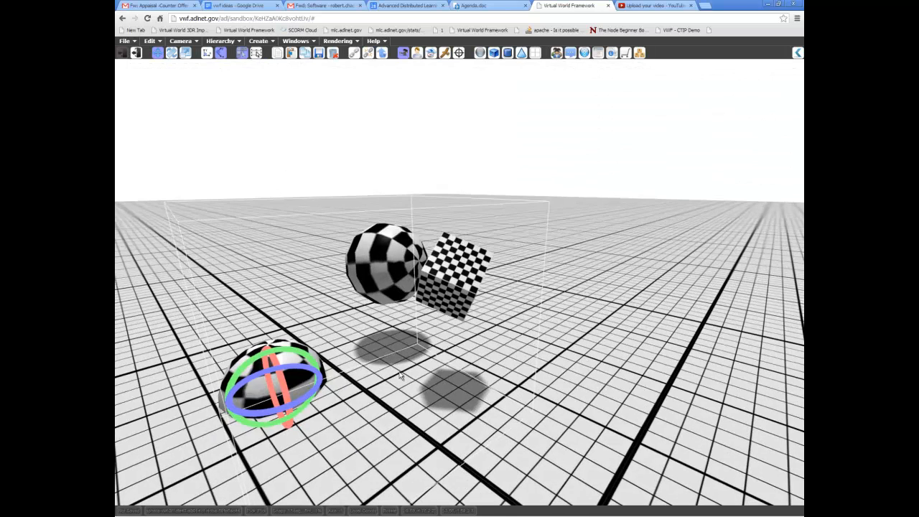
Unlink the raised sphere from the ground sphere
left_click(389, 273)
mouse_move(390, 273)
middle_mouse_down()
mouse_move(379, 342)
mouse_move(399, 270)
middle_mouse_up()
middle_click_drag(391, 334, 292, 377)
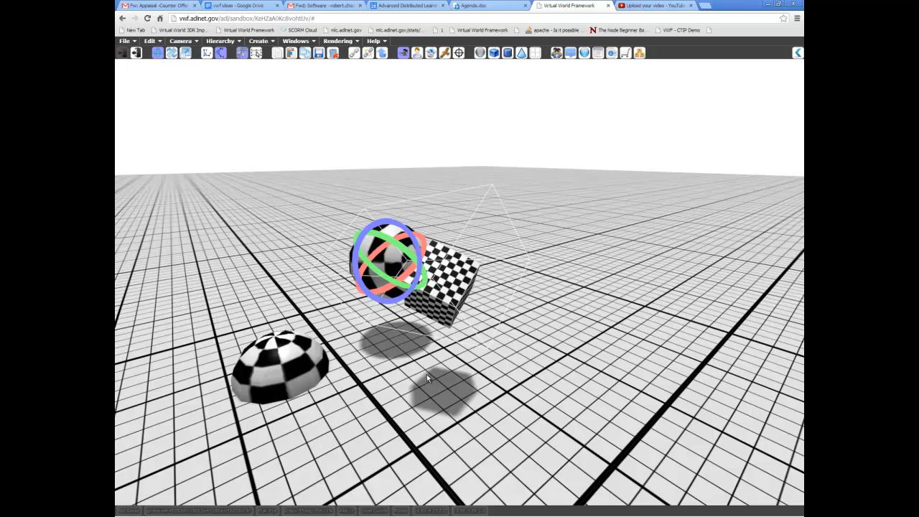
middle_click_drag(427, 374, 400, 218)
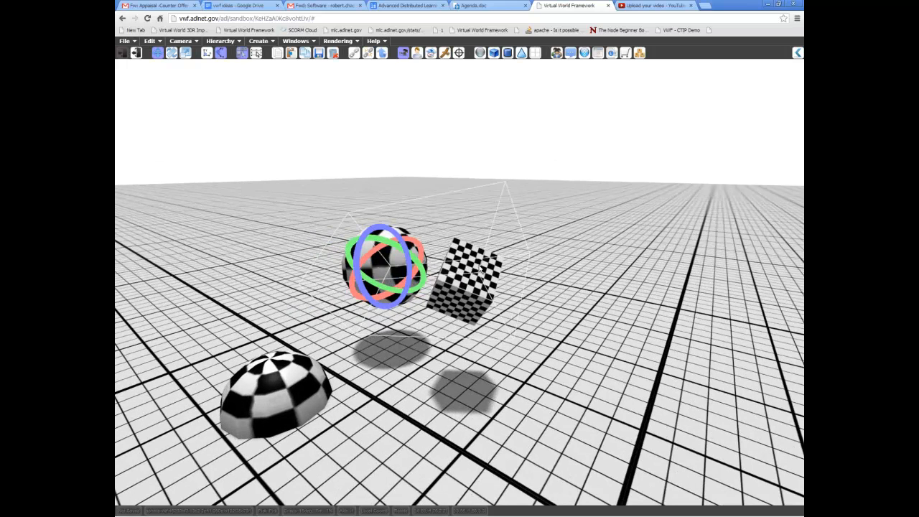
middle_click_drag(387, 397, 278, 394)
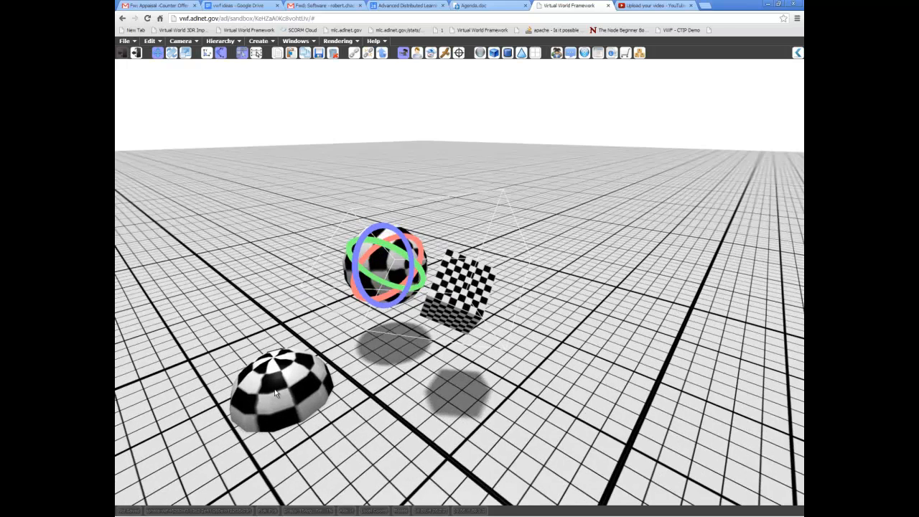
left_click(301, 402)
left_click(381, 249)
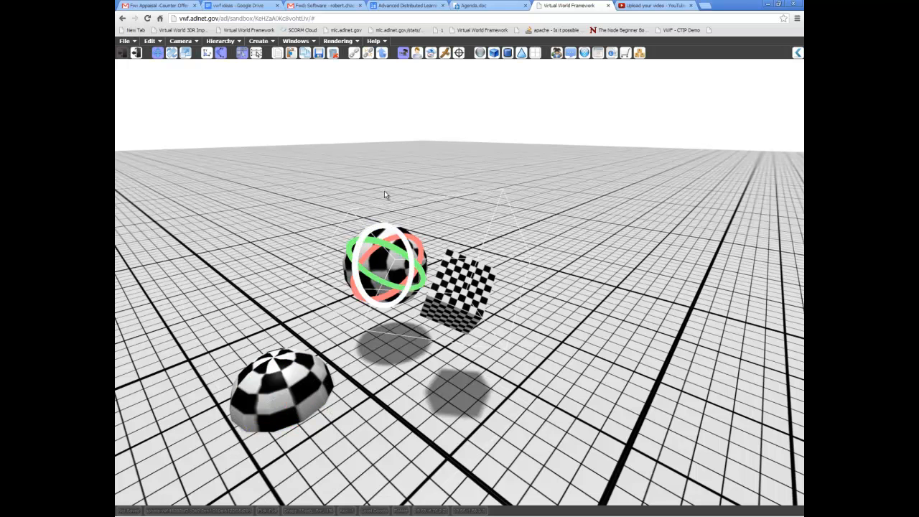
left_click(367, 57)
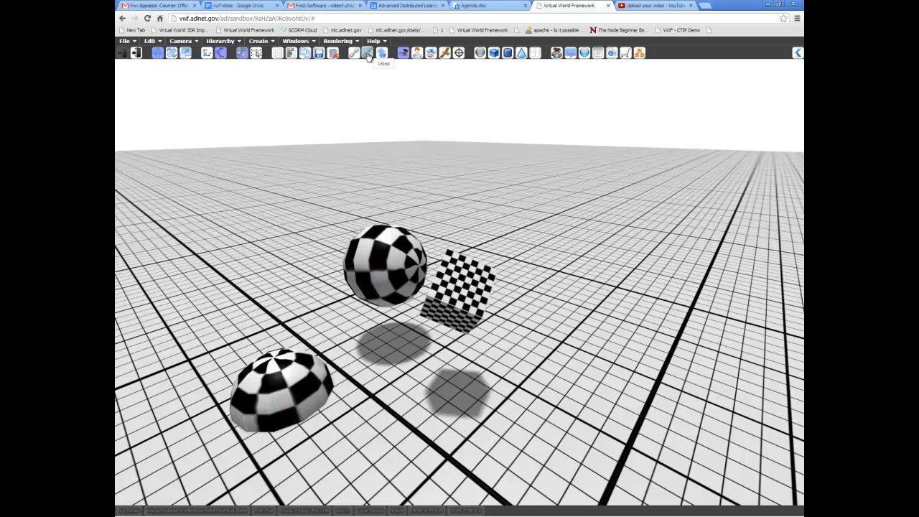
Rotate the raised sphere so that its linked cube swings around with it
left_click(396, 271)
middle_click_drag(404, 365, 388, 228)
middle_click_drag(440, 311, 416, 241)
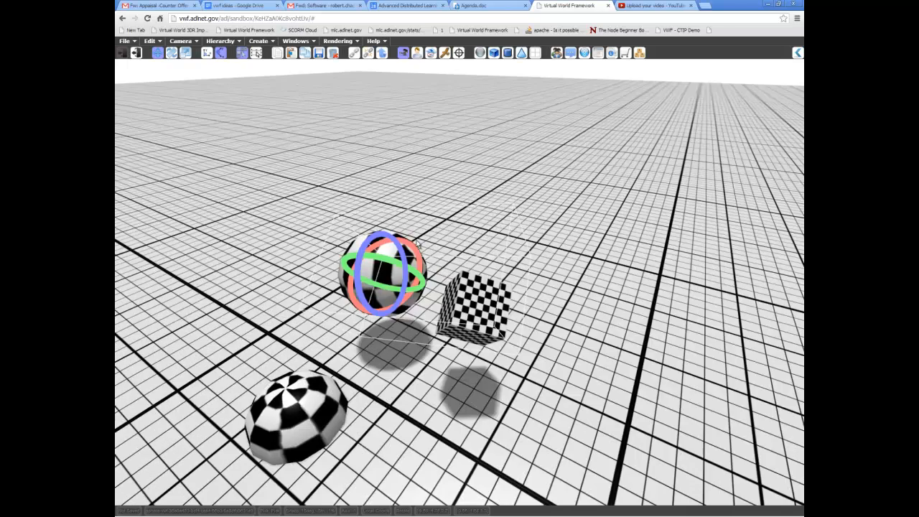
mouse_move(415, 254)
left_mouse_down()
mouse_move(414, 228)
mouse_move(414, 274)
mouse_move(413, 224)
mouse_move(414, 248)
left_mouse_up()
Select the cube and step up through its parents to check how far its hierarchy reaches
left_click(506, 227)
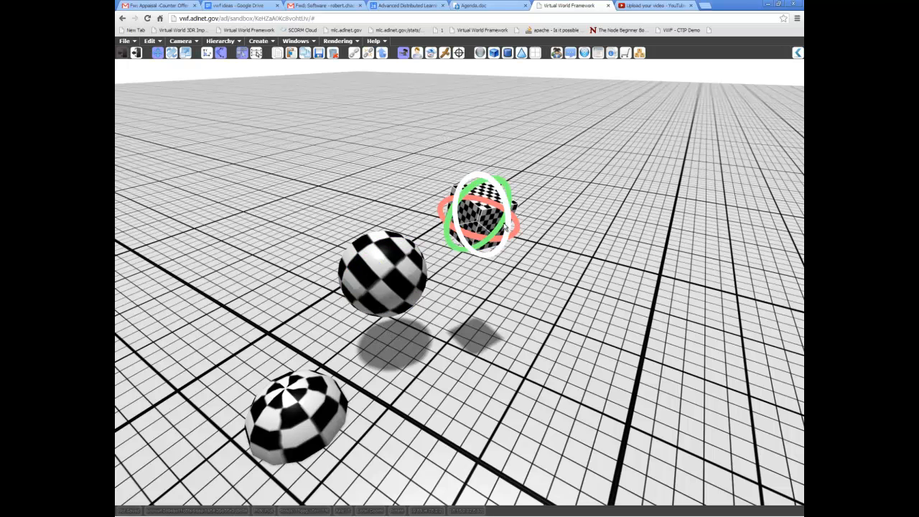
left_click(382, 53)
middle_click_drag(387, 139, 362, 112)
left_click(381, 55)
middle_click_drag(368, 259, 289, 328)
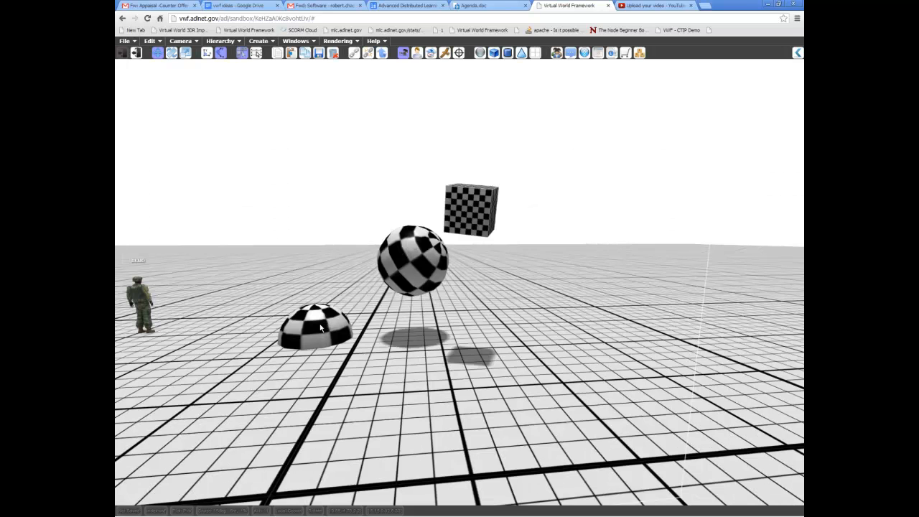
Select the ground sphere for comparison, then rotate the unlinked raised sphere together with its cube
left_click(321, 328)
middle_click_drag(321, 327, 384, 351)
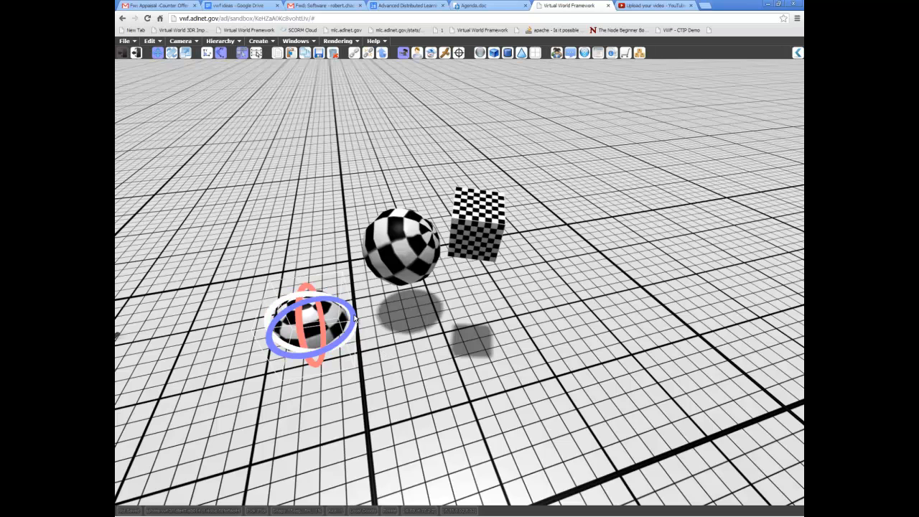
middle_click_drag(333, 369, 290, 343)
left_click_drag(291, 335, 386, 256)
left_click(386, 255)
left_click_drag(438, 218, 426, 250)
middle_click_drag(405, 261, 444, 238)
middle_click_drag(497, 291, 406, 179)
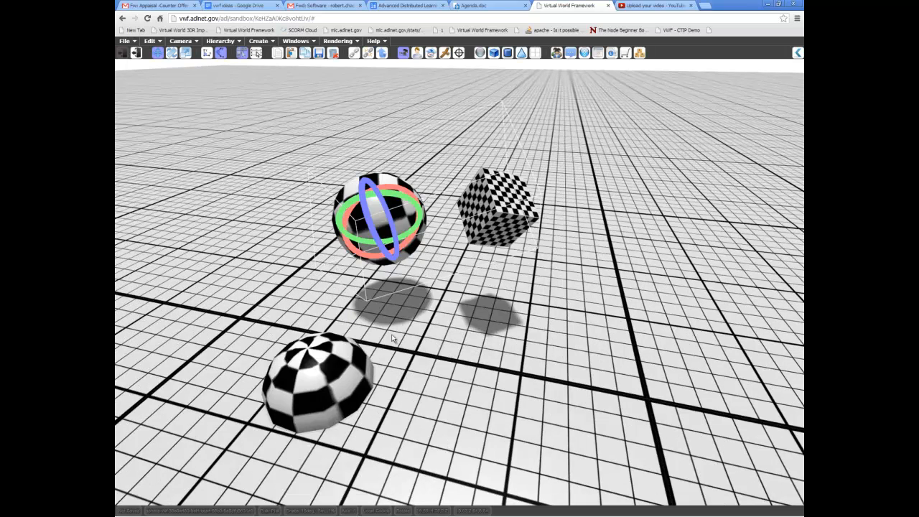
Select the ground sphere, raised sphere and cube in turn to compare which objects belong together
middle_click_drag(407, 333, 323, 357)
left_click(319, 357)
left_click(398, 227)
left_click(491, 229)
left_click(401, 213)
left_click(316, 359)
left_click(400, 214)
left_click(462, 252)
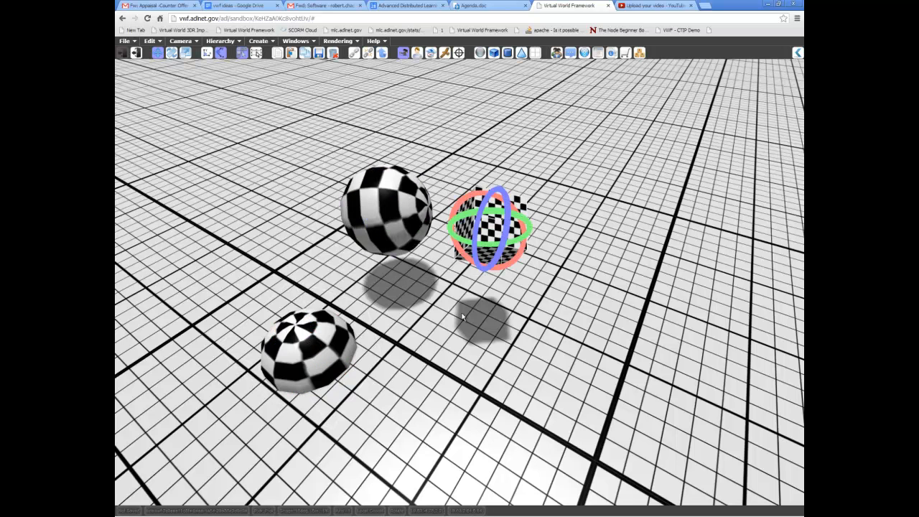
middle_click_drag(443, 337, 435, 330)
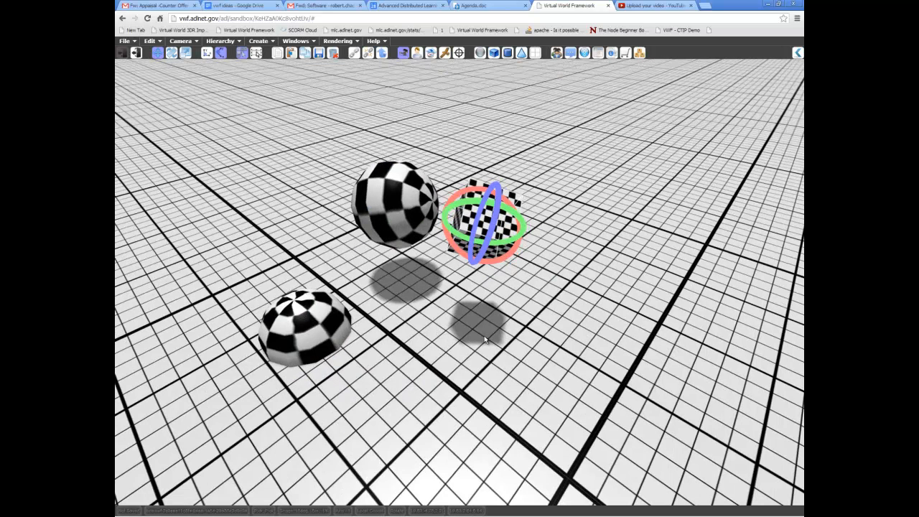
left_click(289, 359)
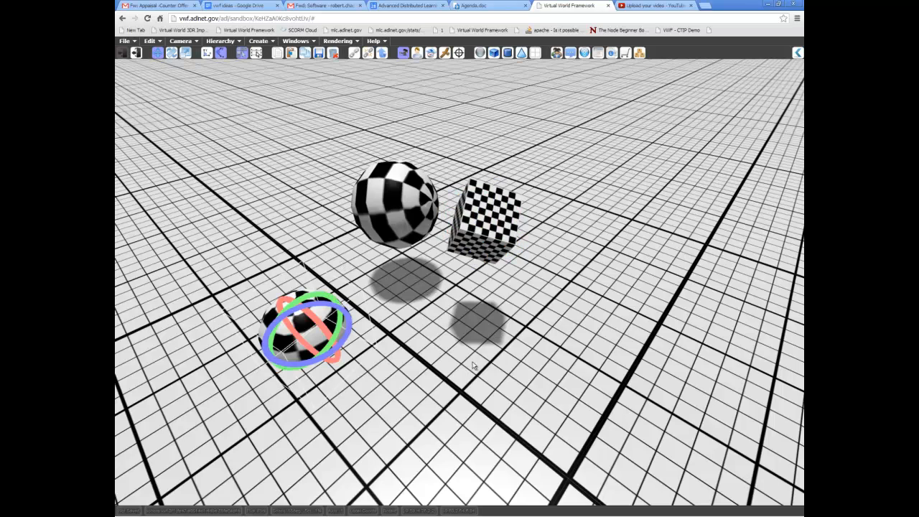
Link the raised sphere to the ground sphere as its parent again
left_click(401, 227)
mouse_move(407, 295)
middle_mouse_down()
mouse_move(410, 302)
mouse_move(431, 244)
mouse_move(418, 303)
middle_mouse_up()
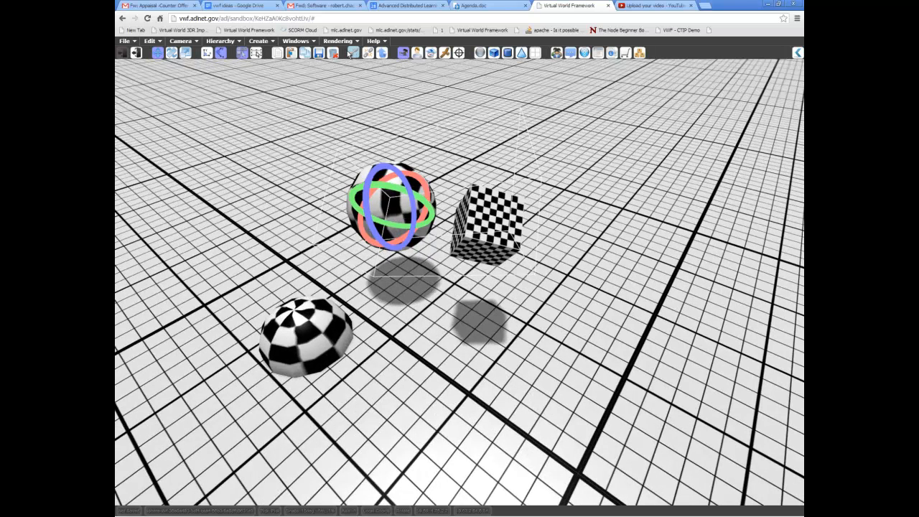
key("space")
left_click(335, 341)
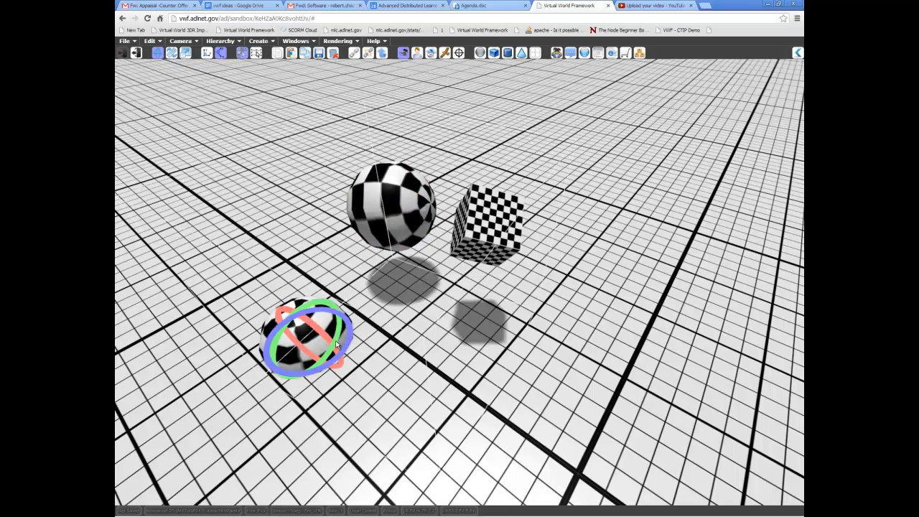
Rotate the ground sphere together with its linked sphere and cube
mouse_move(335, 341)
middle_mouse_down()
mouse_move(325, 329)
mouse_move(344, 356)
middle_mouse_up()
mouse_move(350, 371)
left_mouse_down()
mouse_move(341, 350)
mouse_move(348, 354)
left_mouse_up()
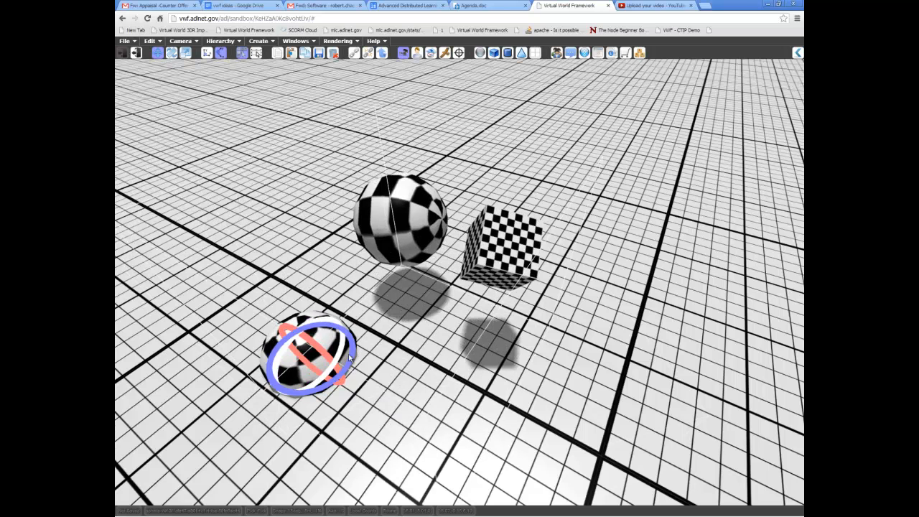
left_click(438, 357)
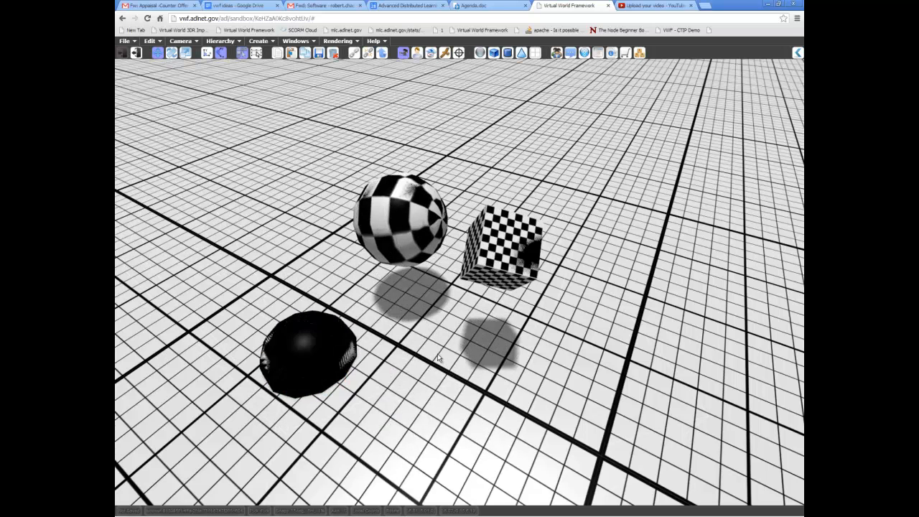
left_click(346, 368)
left_click_drag(349, 365, 339, 308)
Move the ground sphere up above the grid, carrying its linked sphere and cube along
key("w")
middle_click_drag(444, 365, 366, 388)
left_click_drag(385, 209, 472, 146)
scroll(472, 147, "down", 2)
middle_click_drag(466, 148, 398, 237, "shift")
middle_click_drag(351, 323, 340, 311)
left_click_drag(326, 322, 316, 221)
middle_click_drag(368, 311, 402, 218)
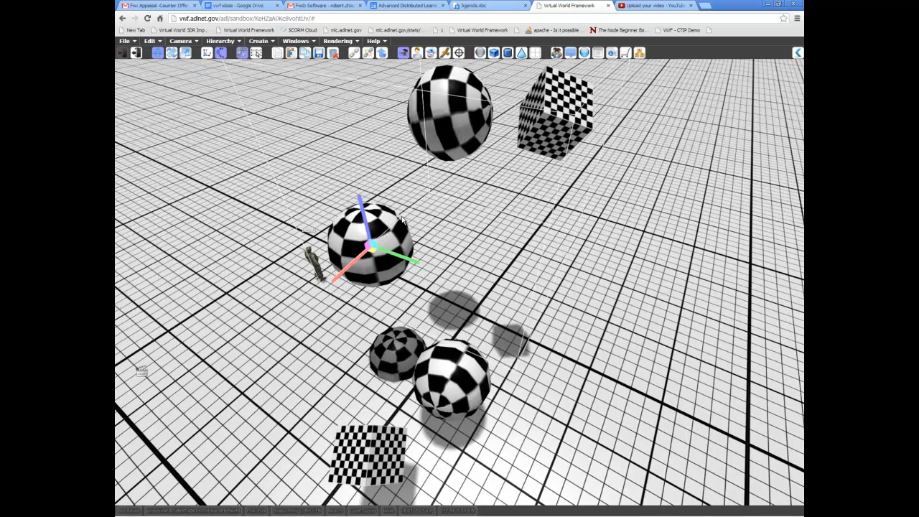
Compare the lifted parent sphere with its child sphere, then delete the upper child sphere together with its cube
left_click(463, 133)
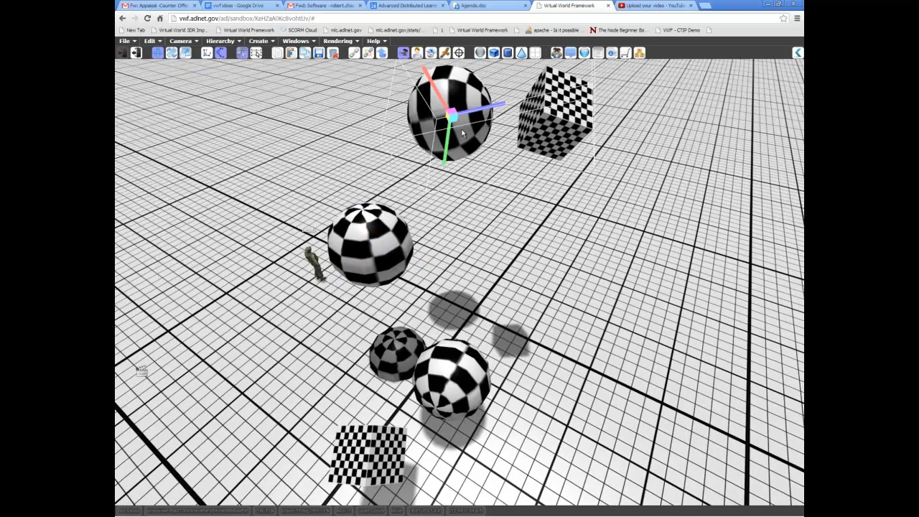
left_click(383, 237)
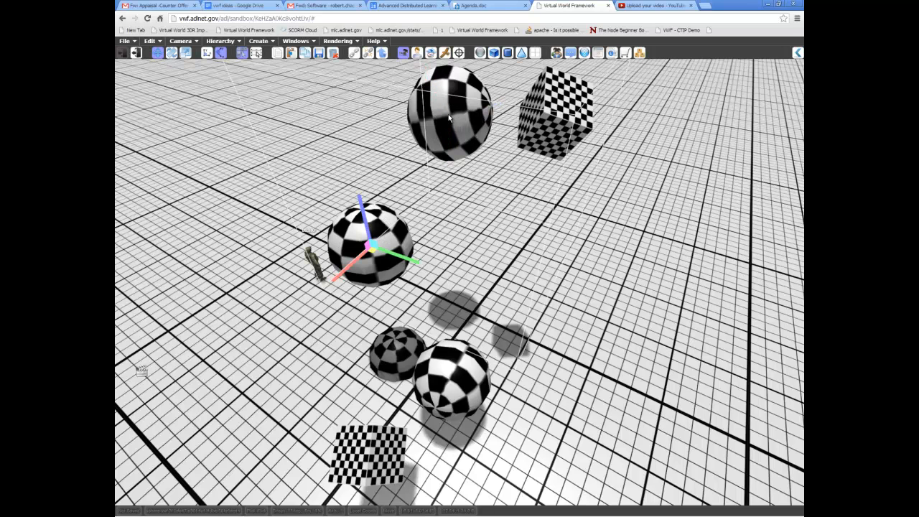
left_click(448, 115)
left_click(389, 234)
left_click(456, 142)
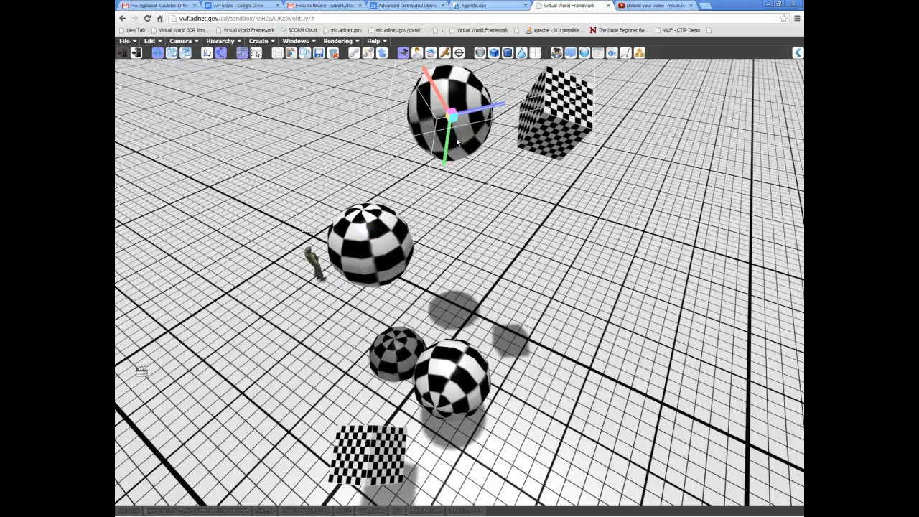
key("Delete")
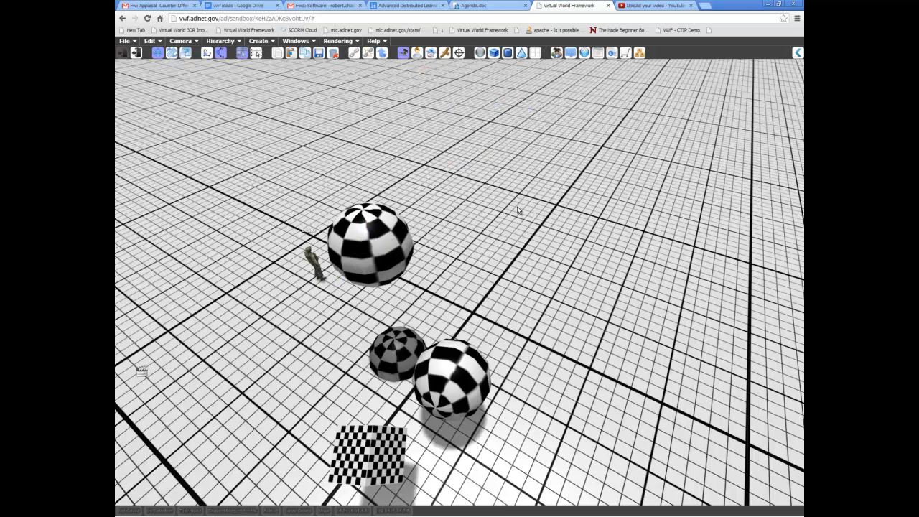
Delete the lifted parent sphere and the remaining spheres and cube near the ground
middle_click_drag(522, 207, 434, 301)
left_click(406, 221)
middle_click_drag(466, 256, 482, 291)
key("Delete")
middle_click_drag(534, 217, 406, 285)
left_click(450, 394)
key("Delete")
middle_click_drag(443, 333, 452, 325)
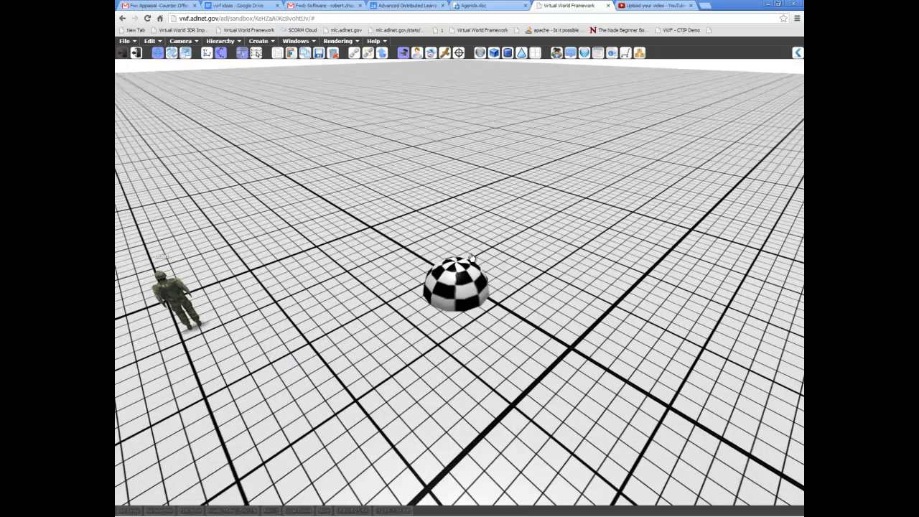
Create two more spheres beside the existing one and nudge the nearest sphere into place
middle_click_drag(469, 268, 455, 255)
left_click(479, 54)
middle_click_drag(460, 294, 462, 286, "shift")
left_click(480, 53)
middle_click_drag(467, 328, 474, 294)
left_click(474, 293)
middle_click_drag(481, 343, 471, 342)
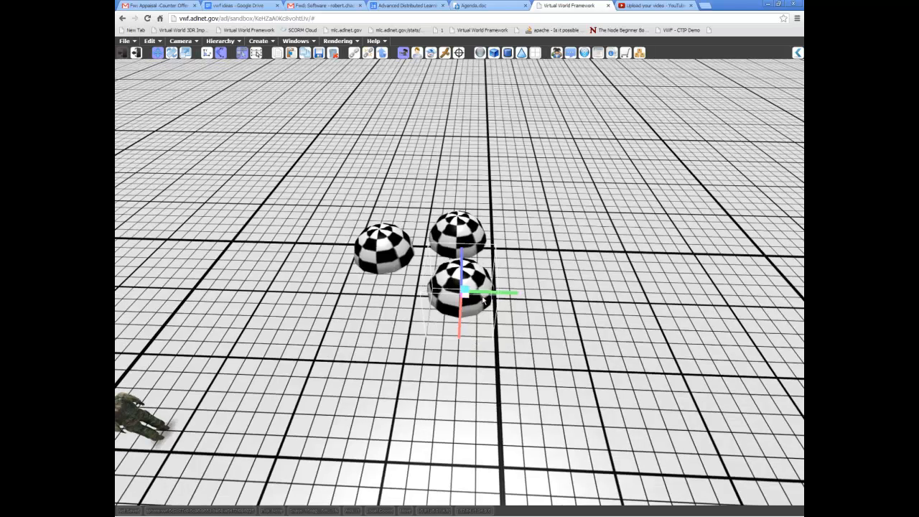
left_click_drag(483, 294, 461, 295)
Select all three spheres together and combine them into a group
middle_click_drag(468, 303, 523, 216)
left_click(525, 217, "ctrl")
left_click(541, 281, "ctrl")
middle_click_drag(519, 395, 540, 395)
scroll(534, 396, "up", 3)
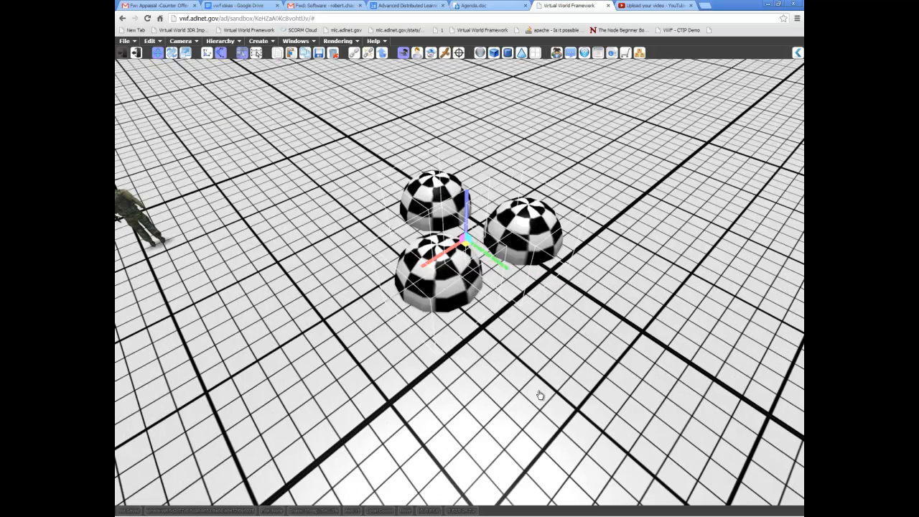
left_click(220, 41)
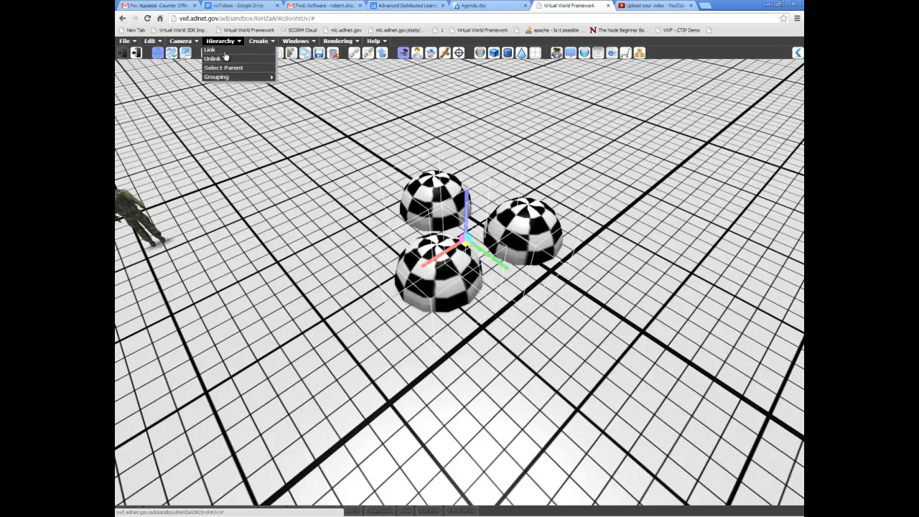
mouse_move(232, 77)
left_click(296, 80)
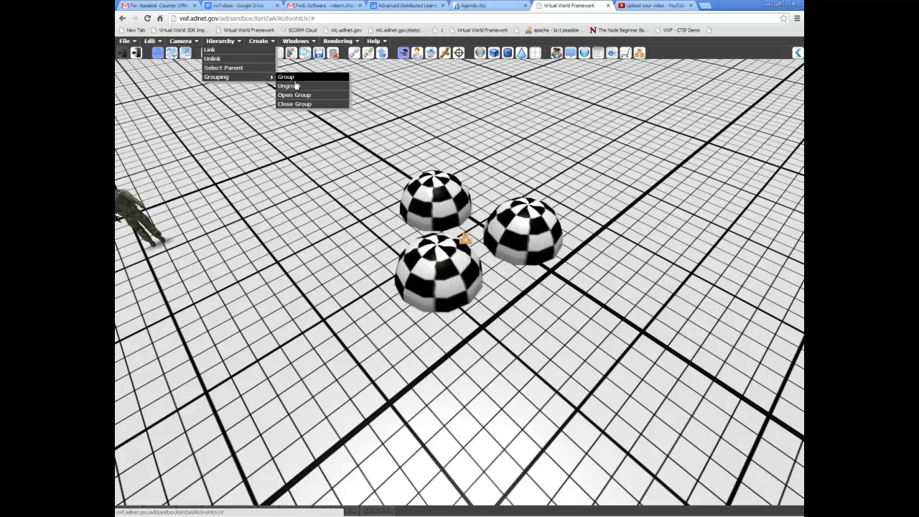
Select the group of three spheres and examine its shared bounding box
middle_click_drag(384, 342, 440, 299)
left_click(460, 309)
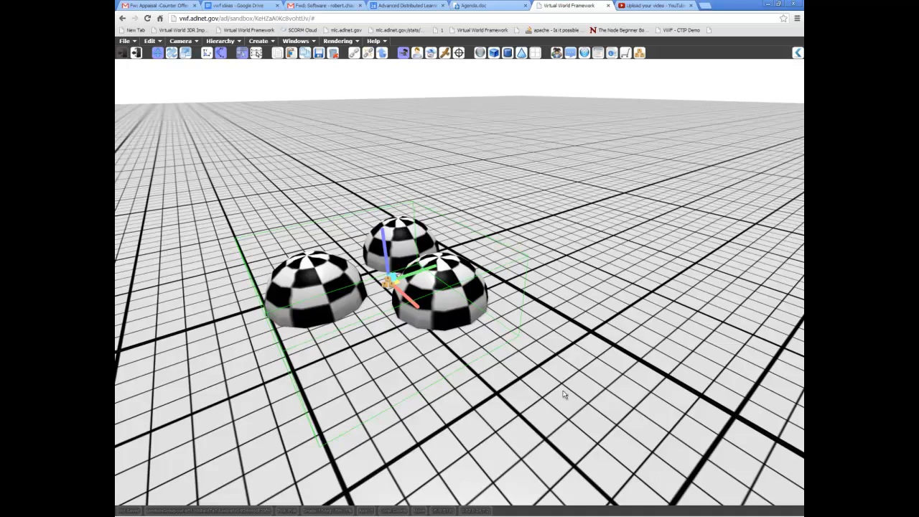
mouse_move(550, 347)
middle_mouse_down()
mouse_move(492, 379)
mouse_move(547, 355)
middle_mouse_up()
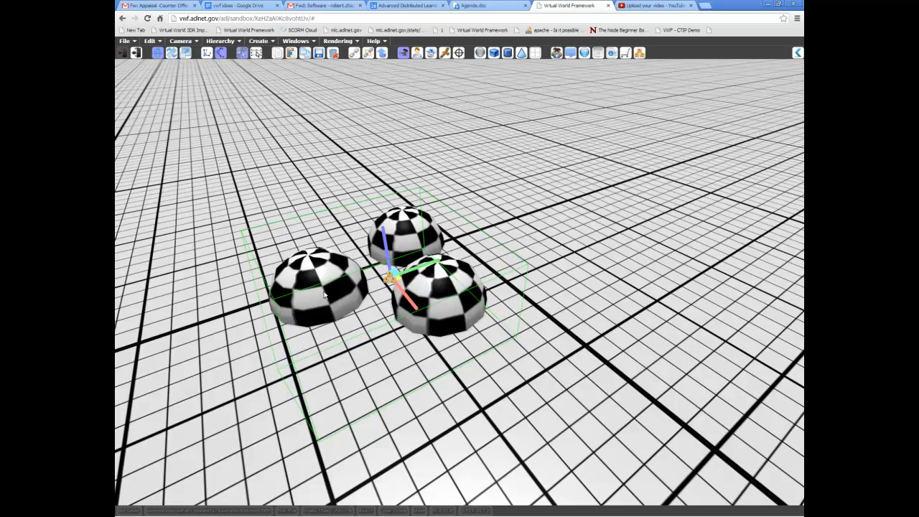
Duplicate the group of three spheres and move the copy aside along the green axis
middle_click_drag(539, 395, 489, 377)
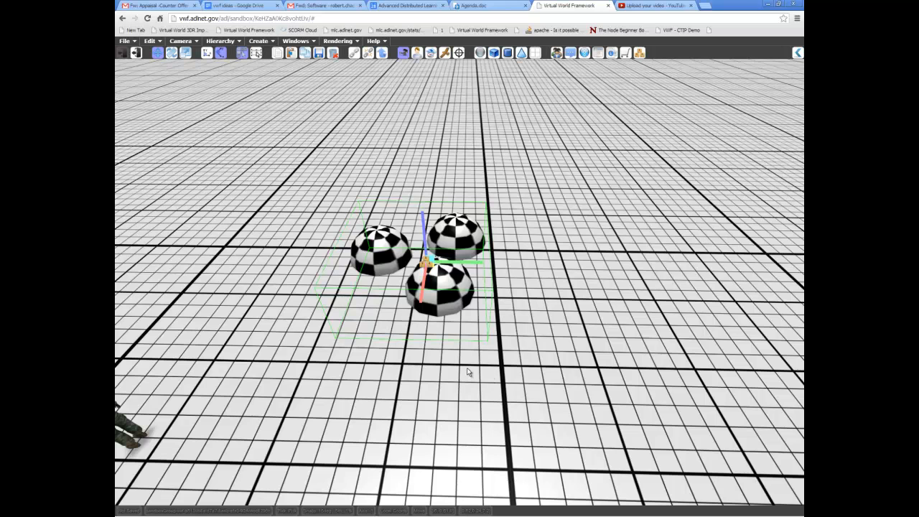
key("shift+d")
left_click_drag(456, 263, 607, 274)
middle_click_drag(525, 400, 490, 250)
left_click(490, 252)
left_click(635, 300)
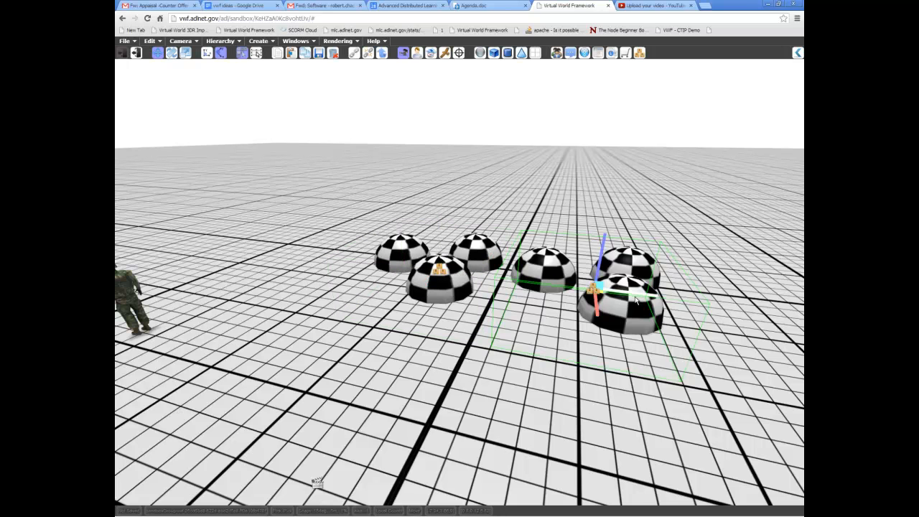
Delete the duplicate group and reselect the original group of spheres
key("Delete")
left_click(495, 257)
middle_click_drag(495, 257, 499, 331)
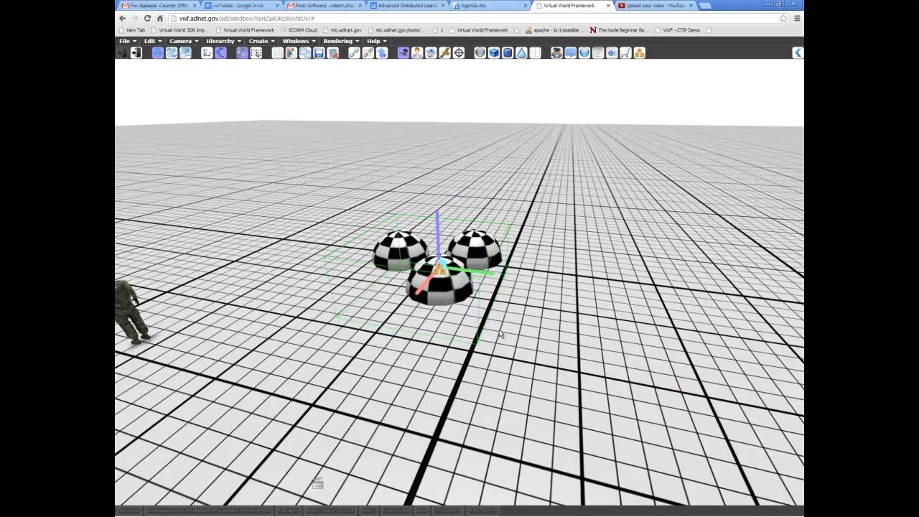
Duplicate the original sphere group again and place the copy well clear of it along the green axis
key("Delete")
left_click(484, 232)
left_click_drag(469, 270, 713, 348)
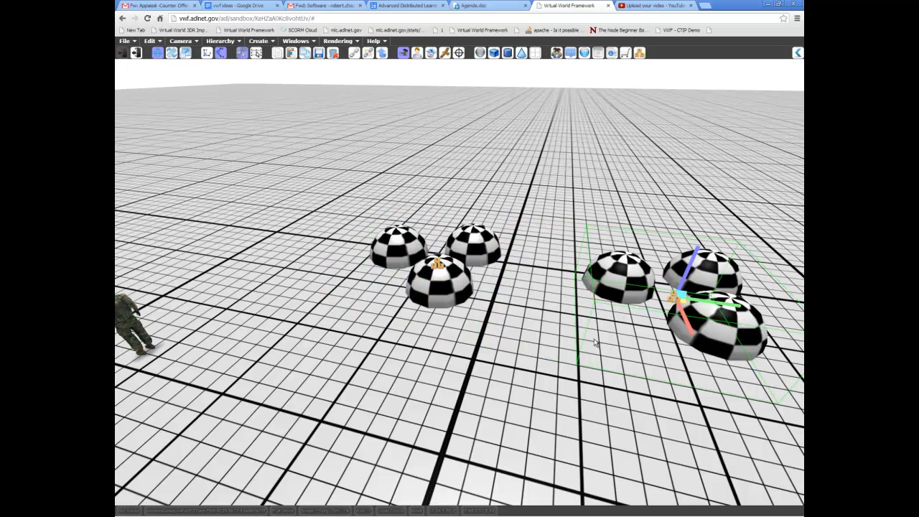
Select the two sphere groups alternately by their member spheres and examine each group's bounding box from several angles
middle_click_drag(466, 352, 478, 364)
left_click(438, 296)
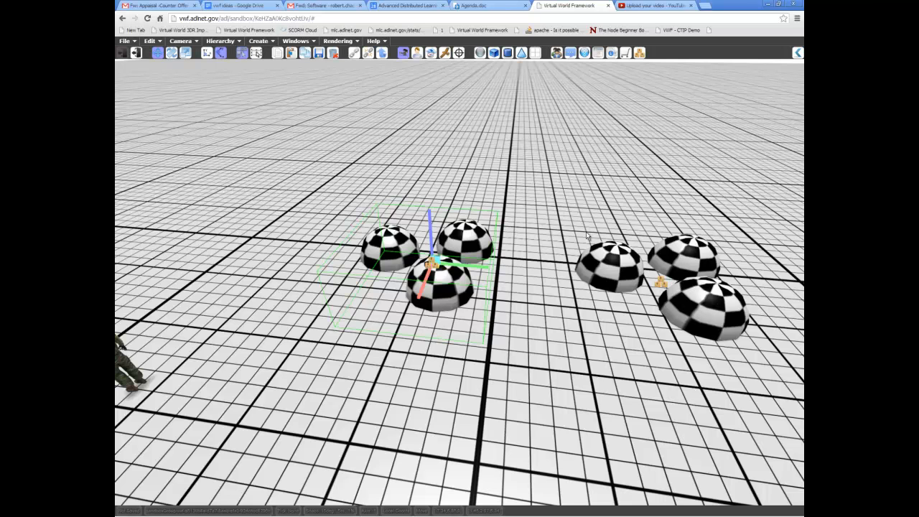
left_click(594, 262)
left_click(444, 300)
middle_click_drag(535, 354, 506, 368)
left_click(633, 330)
middle_click_drag(574, 352, 611, 323)
left_click(452, 300)
middle_click_drag(584, 244, 583, 246)
left_click(582, 247)
middle_click_drag(556, 310, 492, 348)
left_click(454, 333)
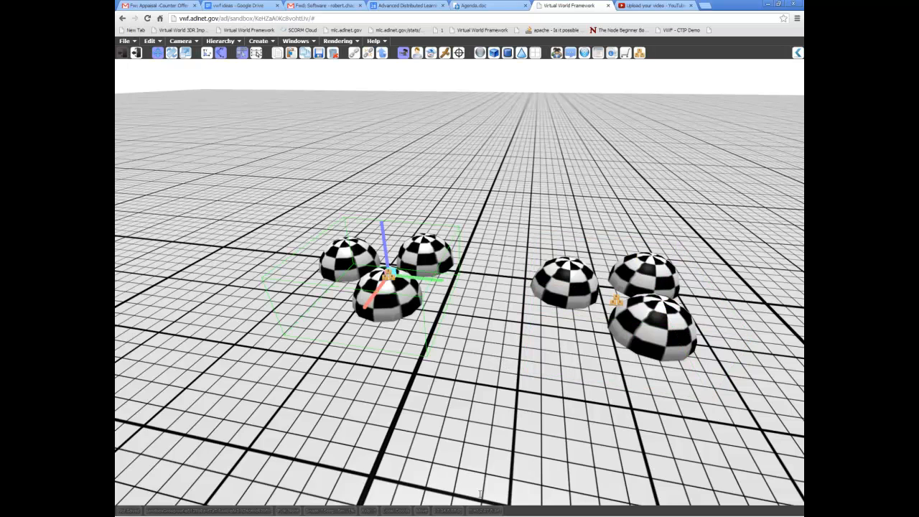
left_click(636, 353)
middle_click_drag(450, 316, 448, 345)
left_click(432, 271)
middle_click_drag(453, 395, 554, 242)
left_click(538, 246)
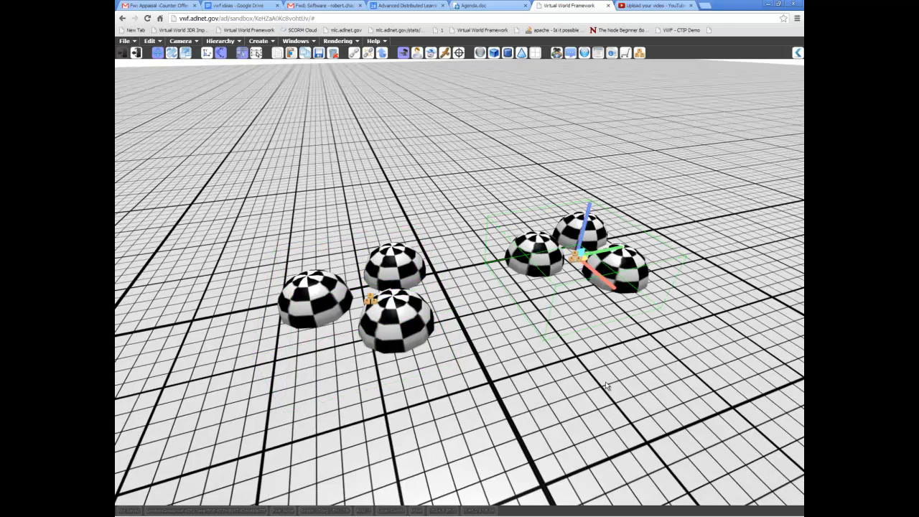
left_click(397, 263)
left_click(545, 268)
left_click(428, 275)
left_click(583, 226)
Open the original sphere group for editing its members
left_click(419, 314)
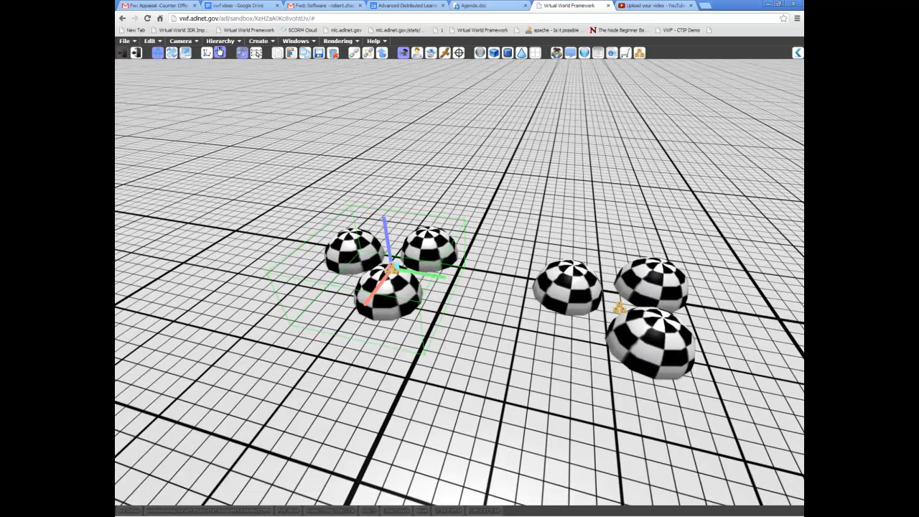
left_click(221, 41)
mouse_move(234, 80)
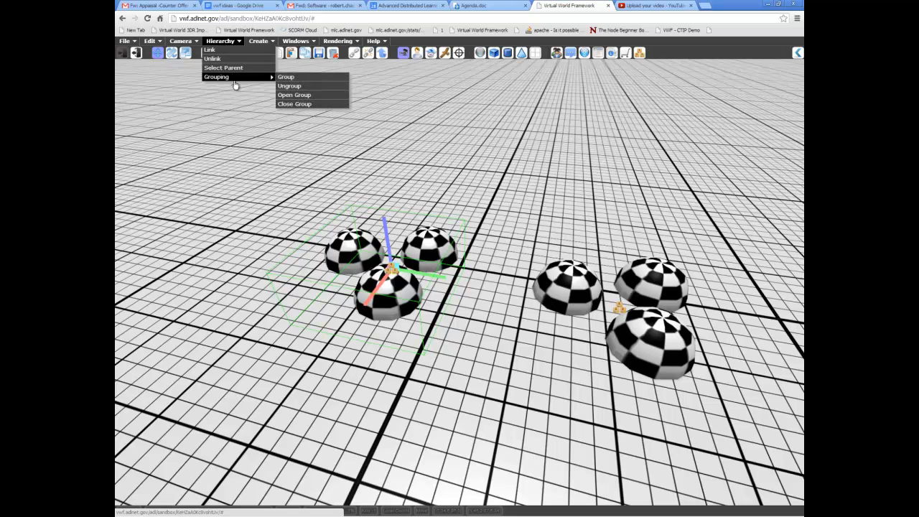
left_click(295, 95)
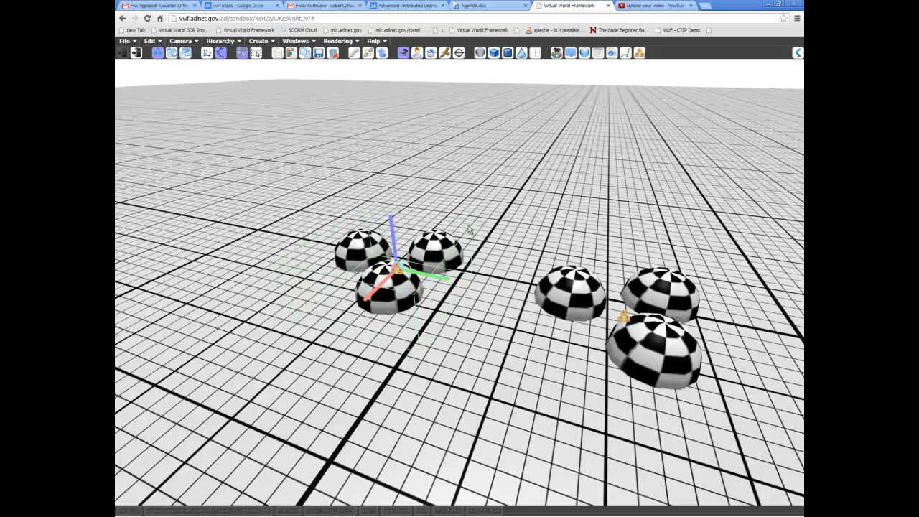
Select each of the three spheres inside the open group individually
middle_click_drag(341, 270, 404, 287)
scroll(352, 285, "up", 2)
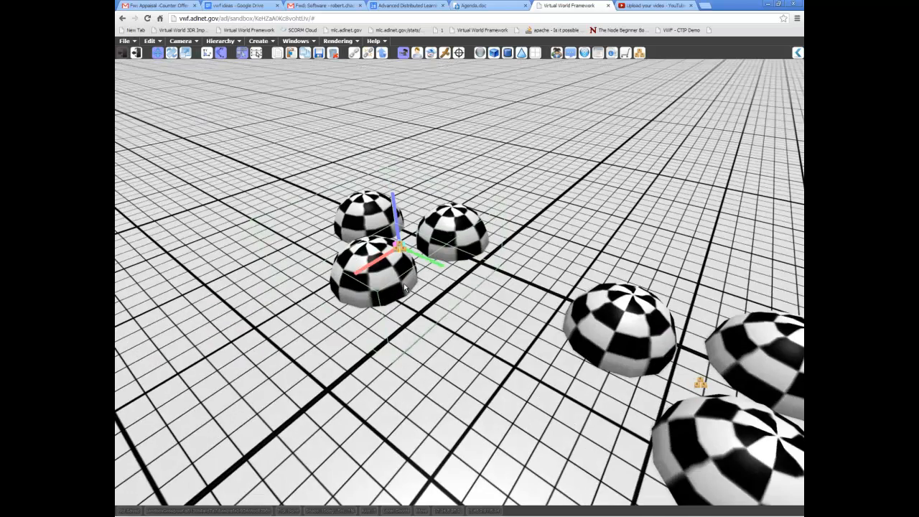
left_click(446, 226)
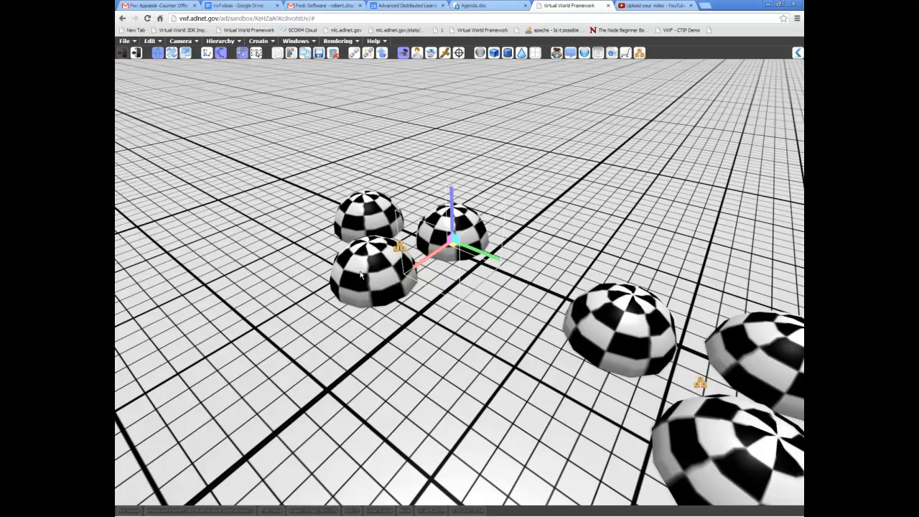
left_click(361, 275)
left_click(366, 213)
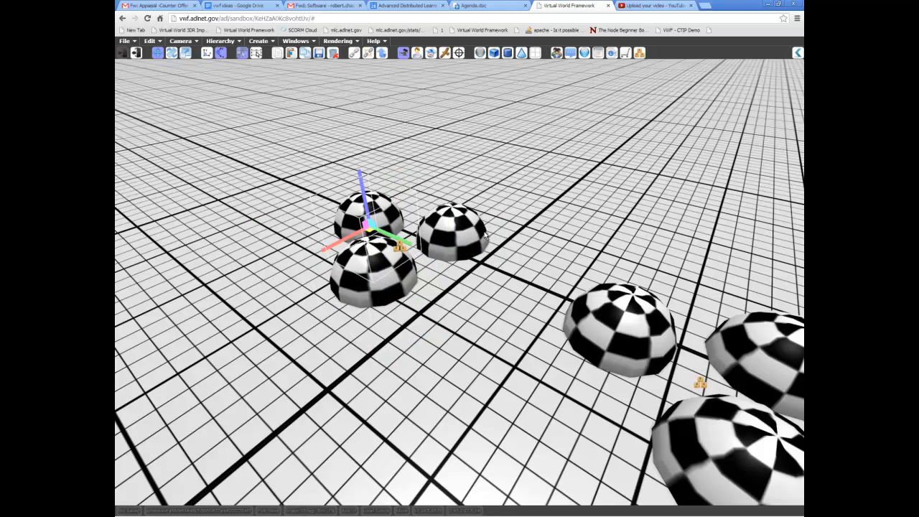
left_click(465, 229)
left_click(381, 283)
Move the nearest sphere of the open group away from the other two along the red axis, and select the group itself
middle_click_drag(467, 368, 389, 288)
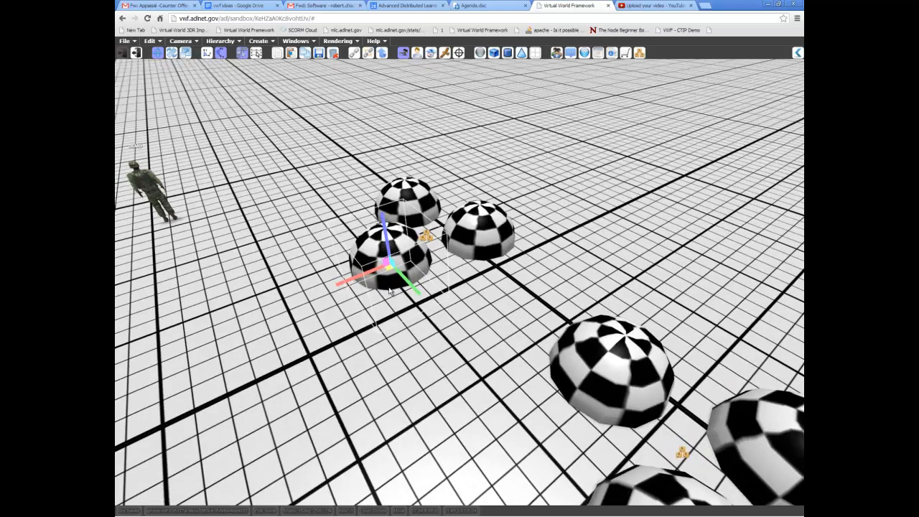
left_click_drag(372, 279, 328, 287)
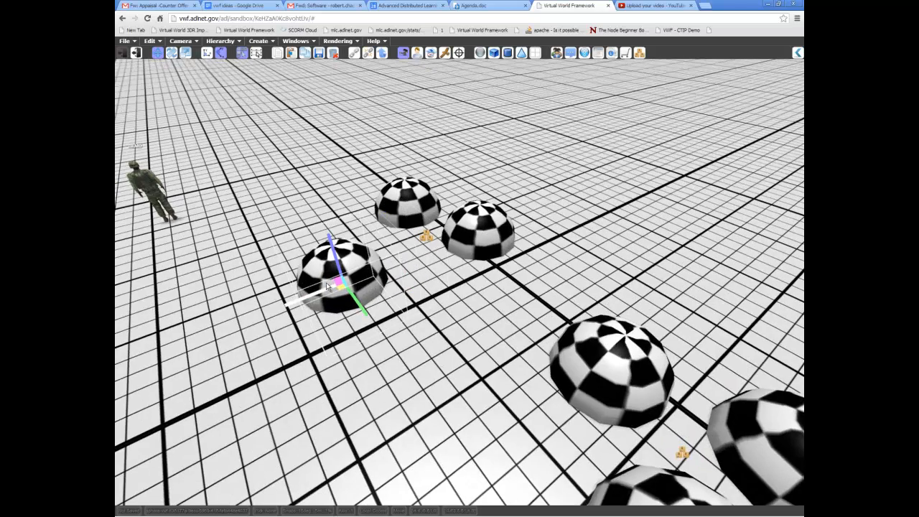
left_click(430, 237)
mouse_move(391, 243)
middle_mouse_down()
mouse_move(445, 194)
mouse_move(404, 254)
middle_mouse_up()
left_click_drag(404, 254, 287, 285)
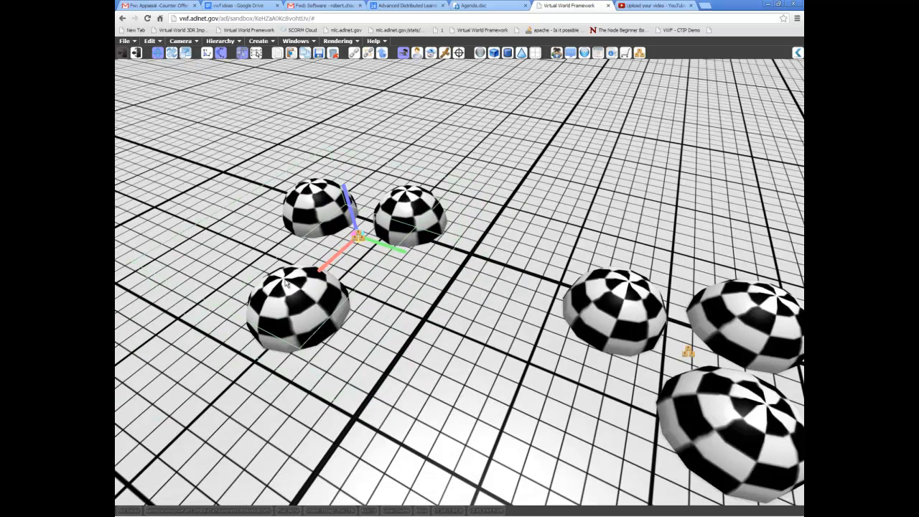
Select the open group's spheres one after another, finishing with the sphere that was moved out
left_click(286, 285)
left_click(305, 204)
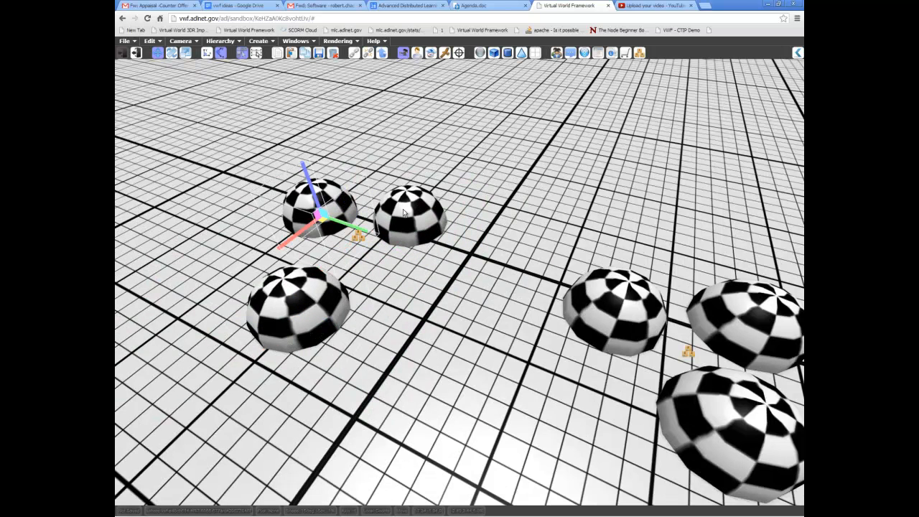
left_click(408, 209)
left_click(316, 294)
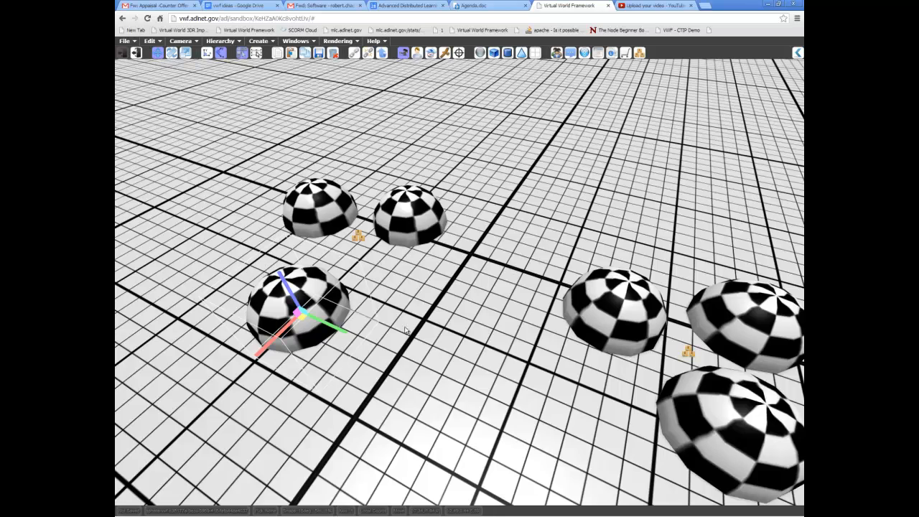
Select the moved sphere's parent group and close the group
middle_click_drag(417, 326, 460, 190)
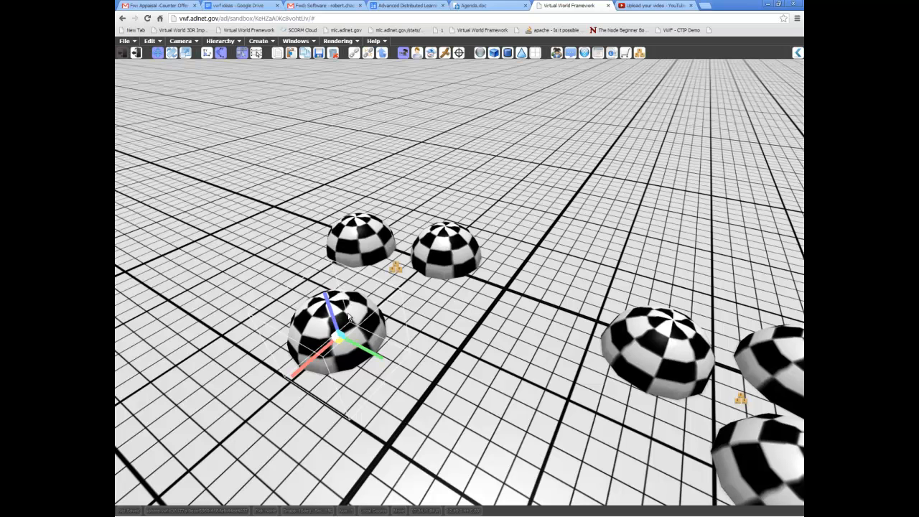
left_click(381, 54)
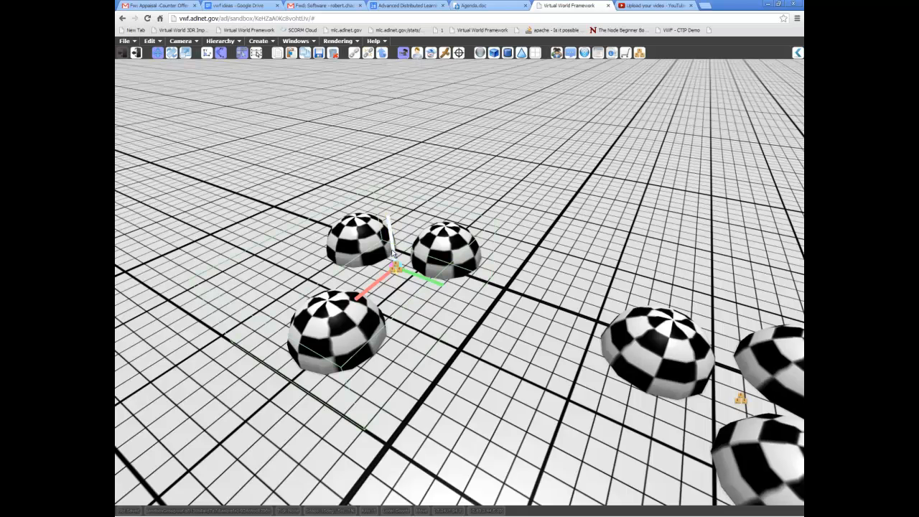
middle_click_drag(414, 321, 352, 288)
middle_click_drag(422, 281, 363, 230)
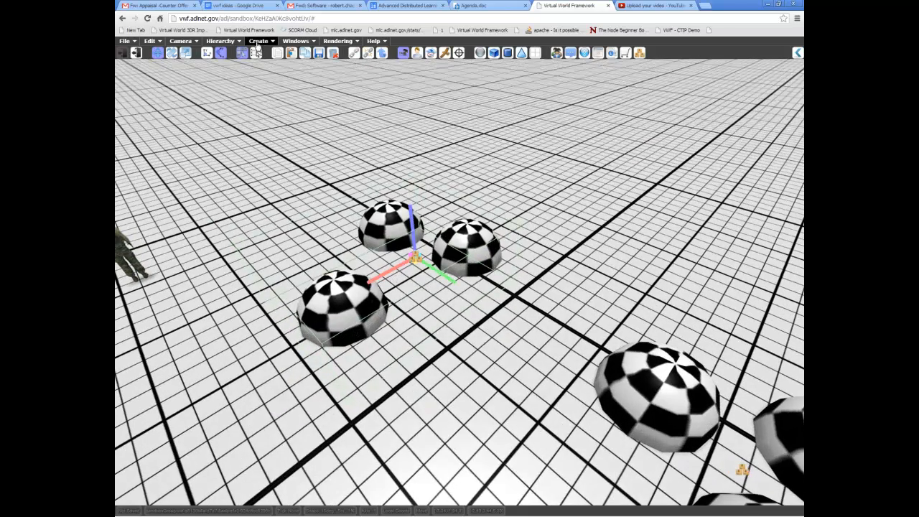
left_click(220, 41)
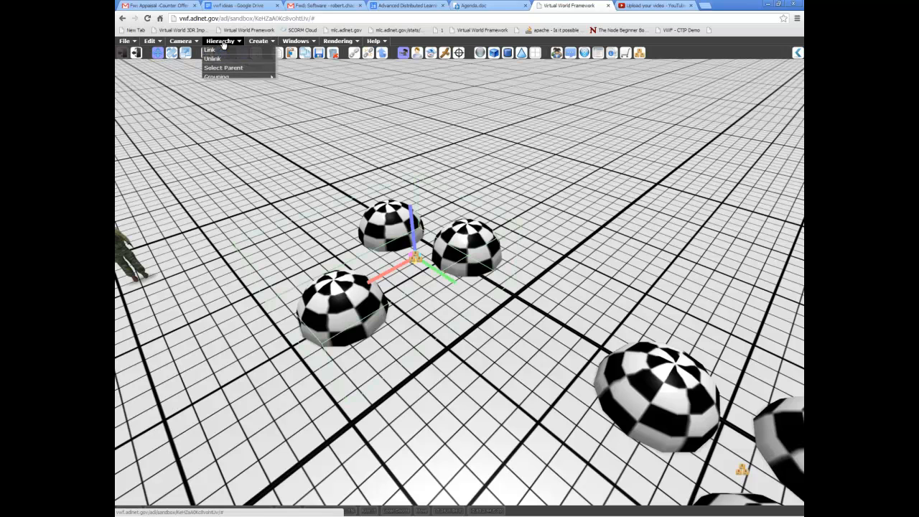
mouse_move(229, 77)
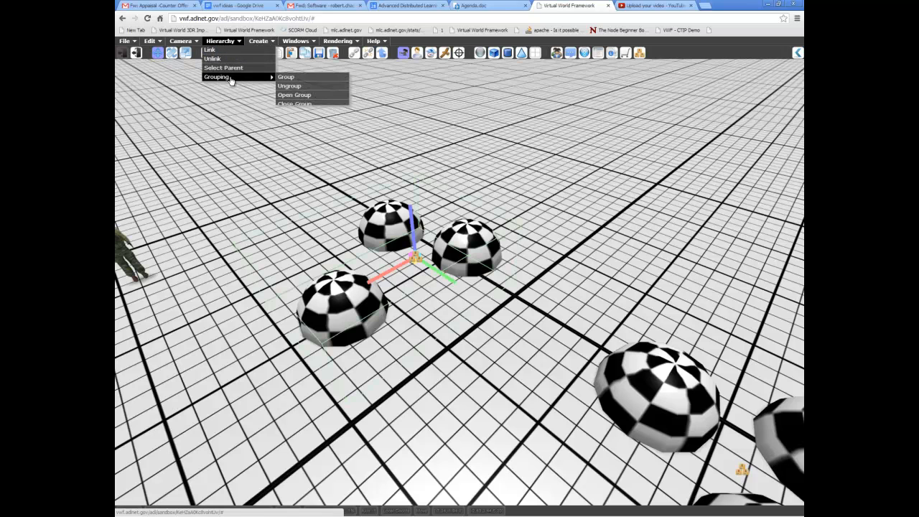
left_click(303, 105)
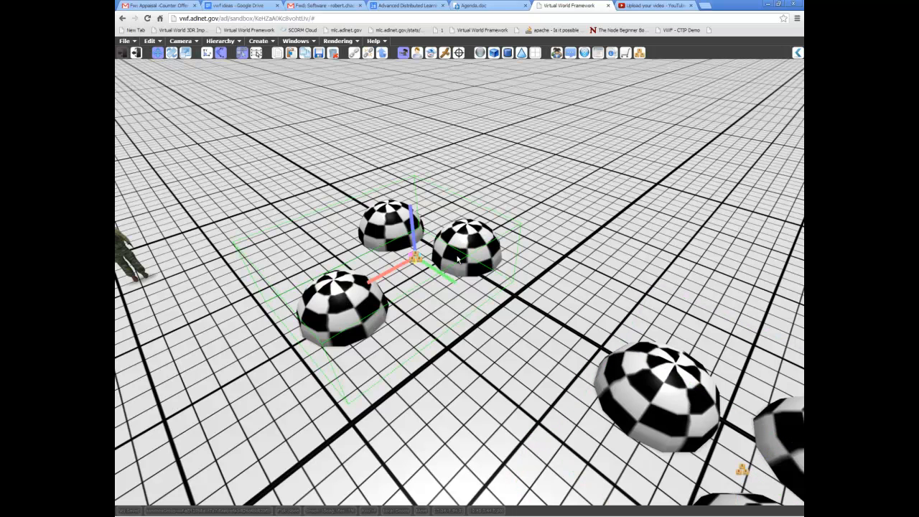
Ungroup the original group of three spheres
middle_click_drag(357, 258, 382, 270)
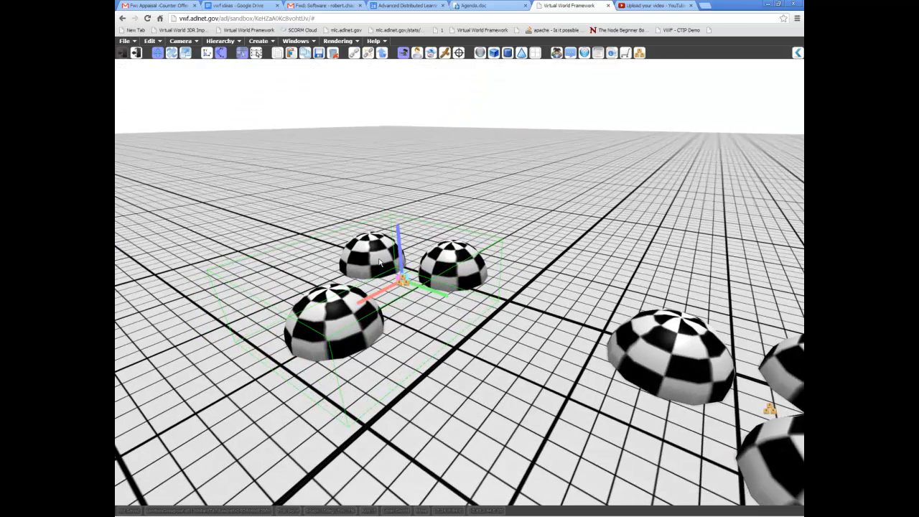
middle_click_drag(412, 327, 403, 333)
middle_click_drag(380, 432, 338, 324)
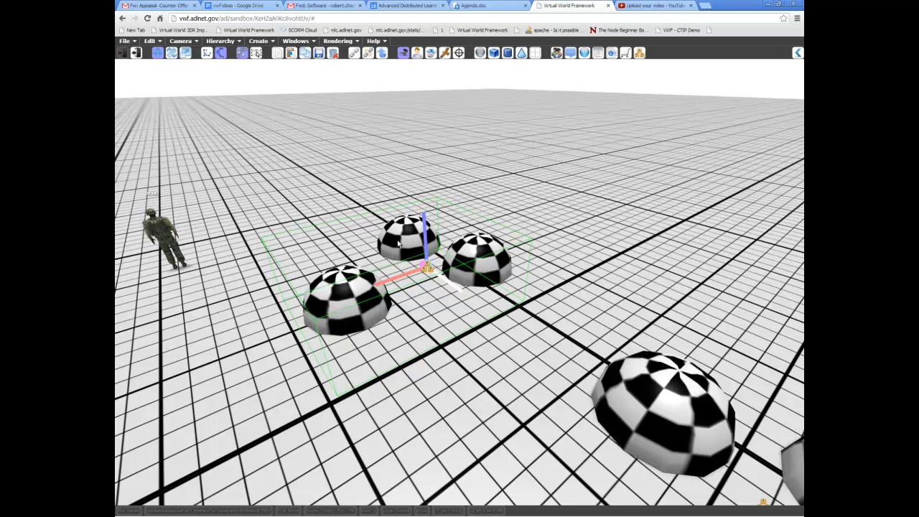
middle_click_drag(241, 130, 243, 165)
left_click(224, 43)
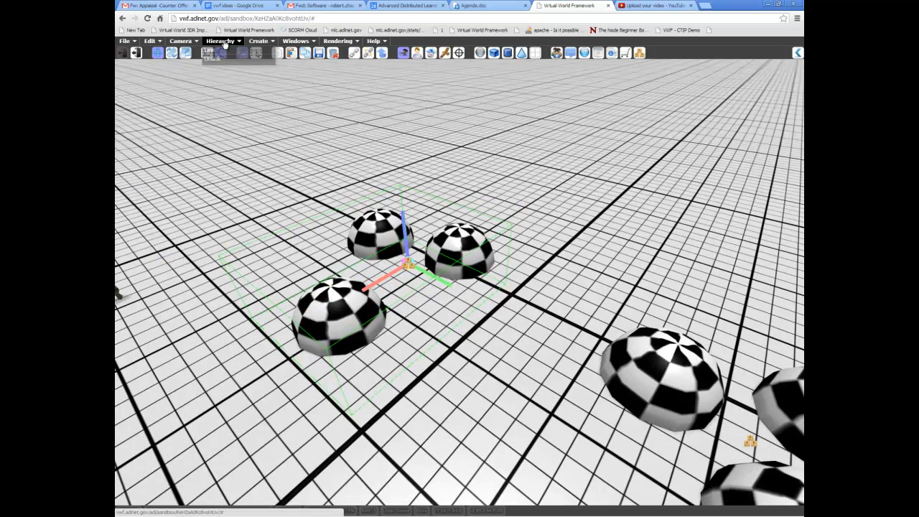
mouse_move(232, 77)
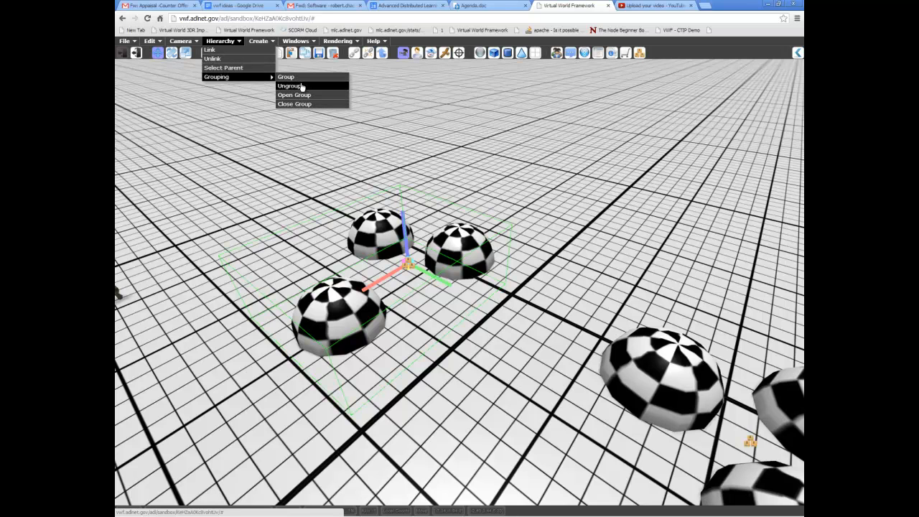
left_click(301, 89)
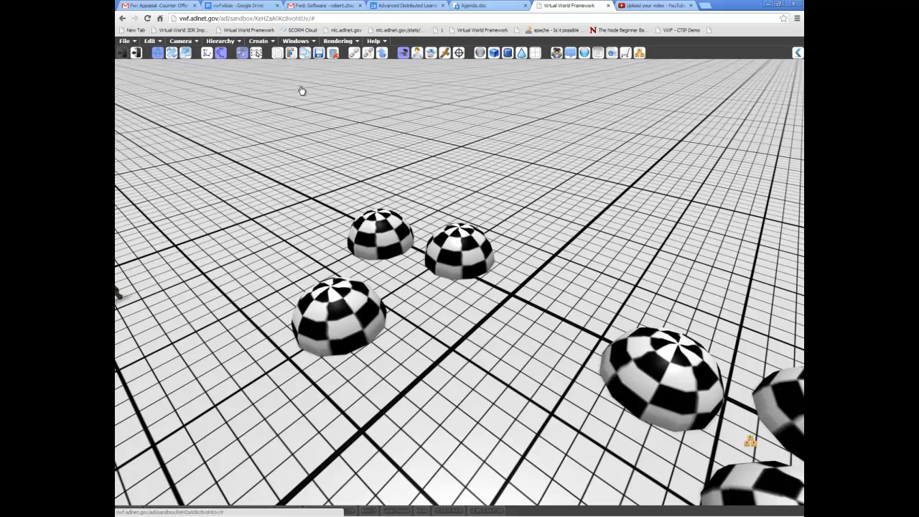
Select the ungrouped spheres individually and move the one nearest the other group outward along the green axis
left_click(378, 252)
left_click(446, 251)
left_click(332, 325)
left_click(469, 247)
left_click_drag(482, 268, 523, 295)
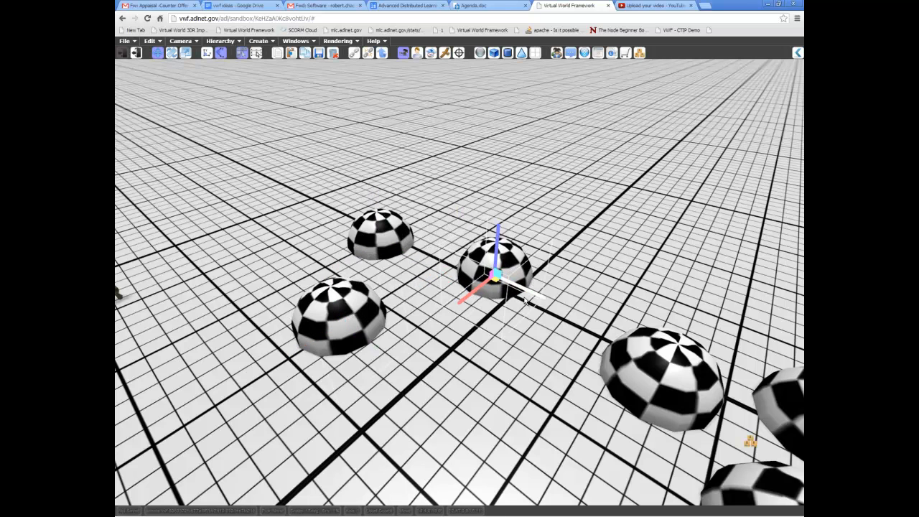
Nudge the rear ungrouped sphere slightly farther back and select the other ungrouped spheres one at a time
left_click(378, 244)
left_click(357, 307)
middle_click_drag(437, 262, 421, 205)
left_click(421, 205)
left_click_drag(405, 224, 402, 201)
left_click(510, 278)
left_click(347, 298)
left_click(420, 196)
Select the remaining group and a loose sphere in turn to compare group and single-object selection
middle_click_drag(486, 331, 474, 275)
left_click(620, 271)
middle_click_drag(619, 271, 359, 7)
middle_click_drag(387, 224, 343, 255)
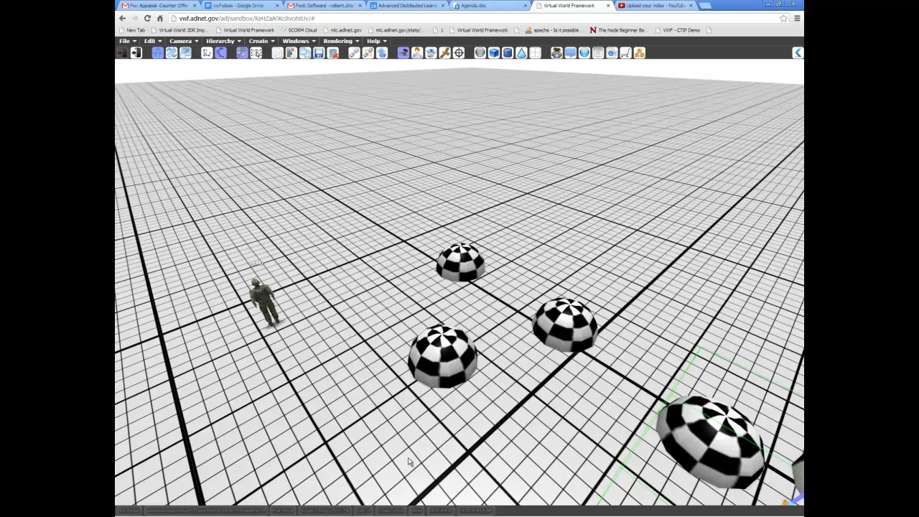
left_click(460, 346)
middle_click_drag(460, 346, 659, 372)
Duplicate the remaining sphere group, raise the copy above it along the blue axis, and select the lower group
left_click(731, 392)
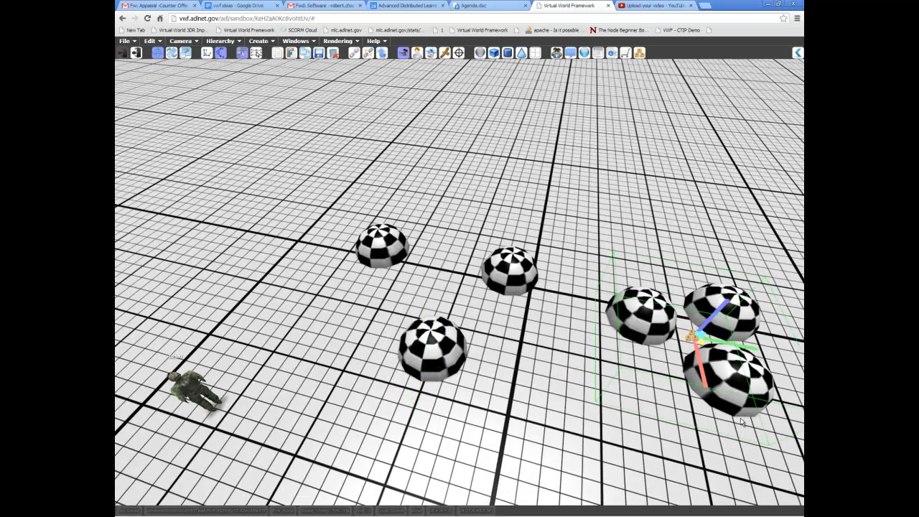
left_click_drag(730, 286, 756, 221)
middle_click_drag(602, 384, 638, 308)
left_click(637, 322)
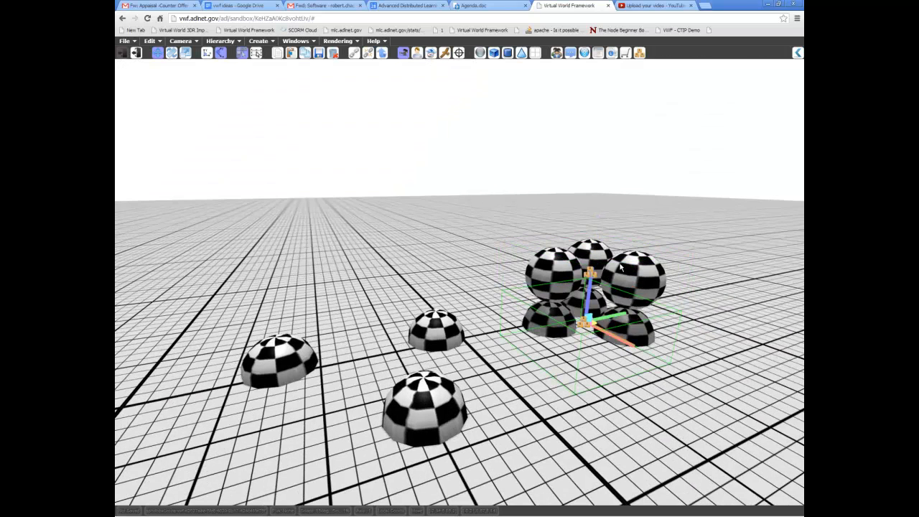
Select the two stacked groups and the three loose spheres in turn to check which objects select together
left_click(622, 267)
left_click(441, 332)
left_click(556, 315)
left_click(559, 264)
left_click(444, 342)
left_click(427, 407)
left_click(298, 359)
middle_click_drag(298, 359, 608, 214)
left_click(615, 301)
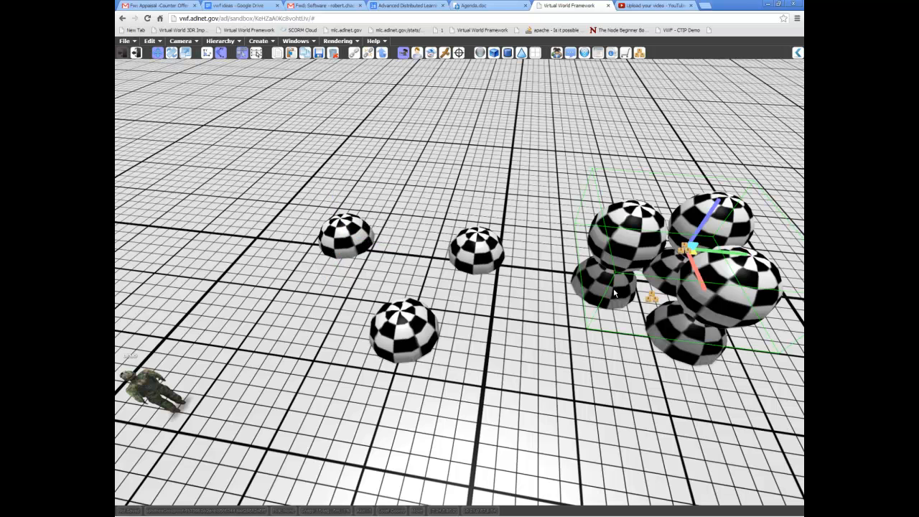
left_click(357, 240)
left_click(396, 309)
left_click(467, 252)
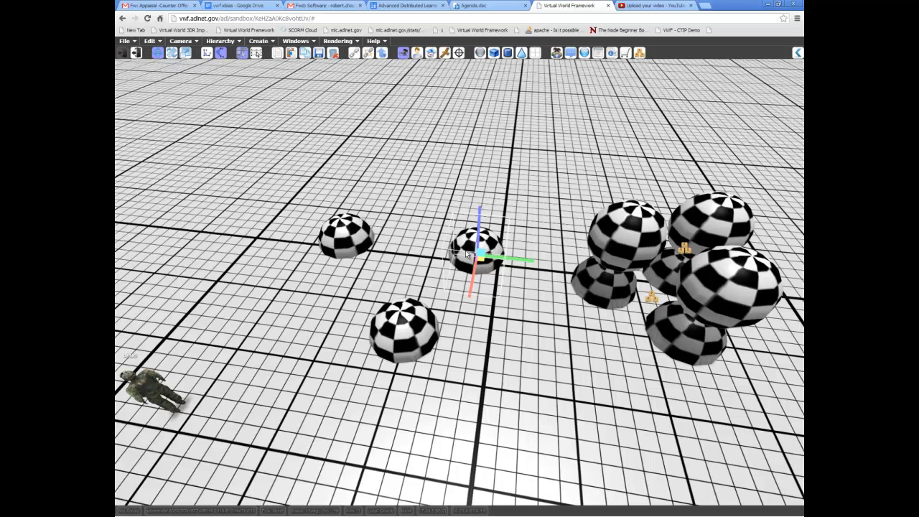
left_click(586, 265)
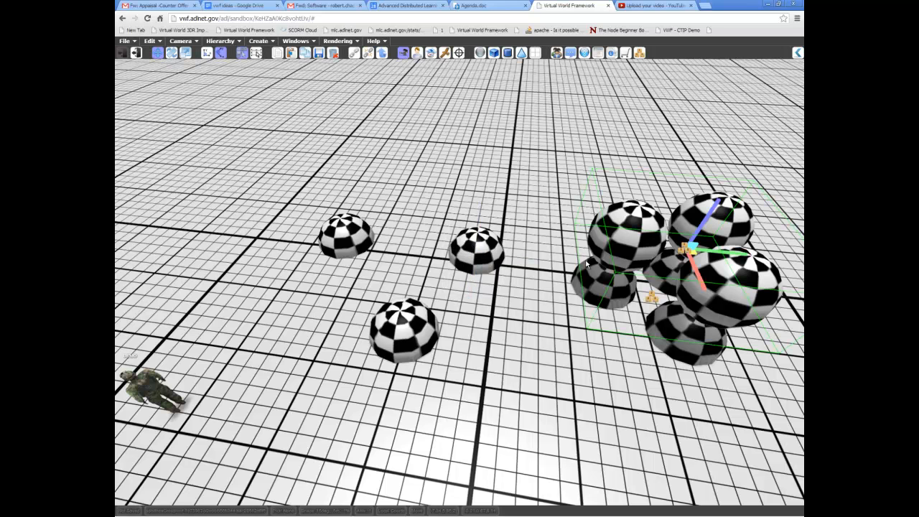